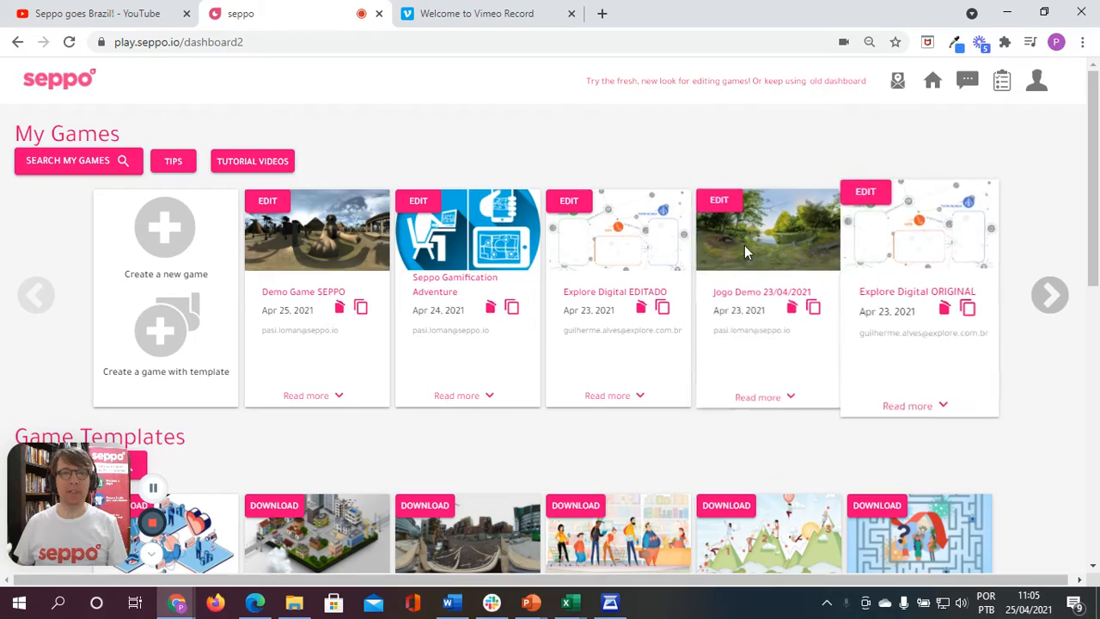
Step: Create a new game from scratch and name it "Demo Game Seppo Adventure"
scroll(533, 266, "down", 5)
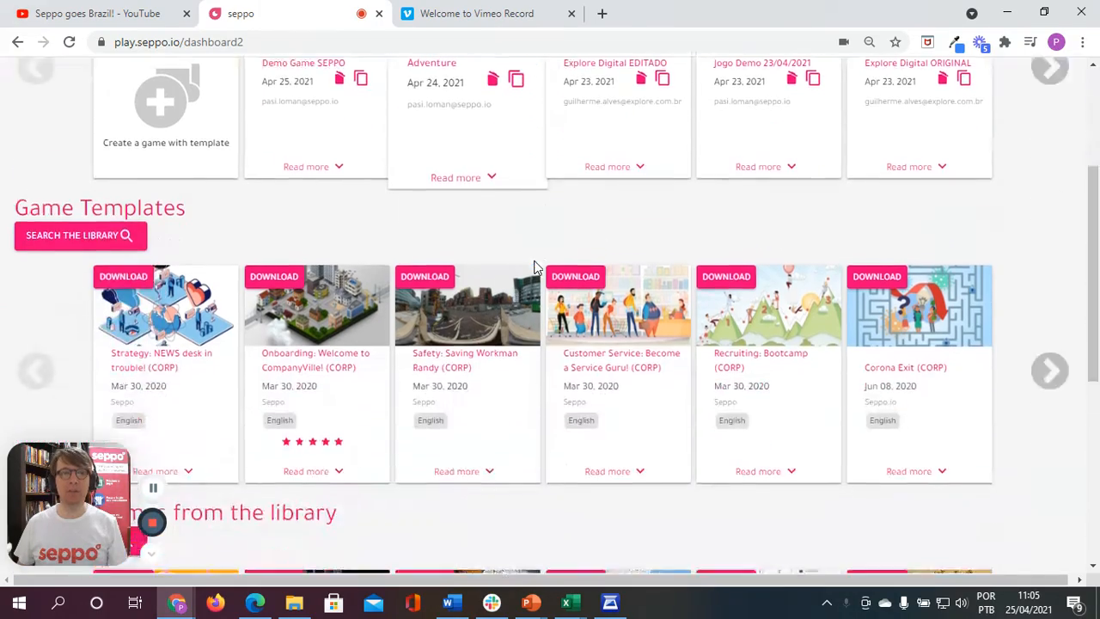
scroll(613, 322, "up", 5)
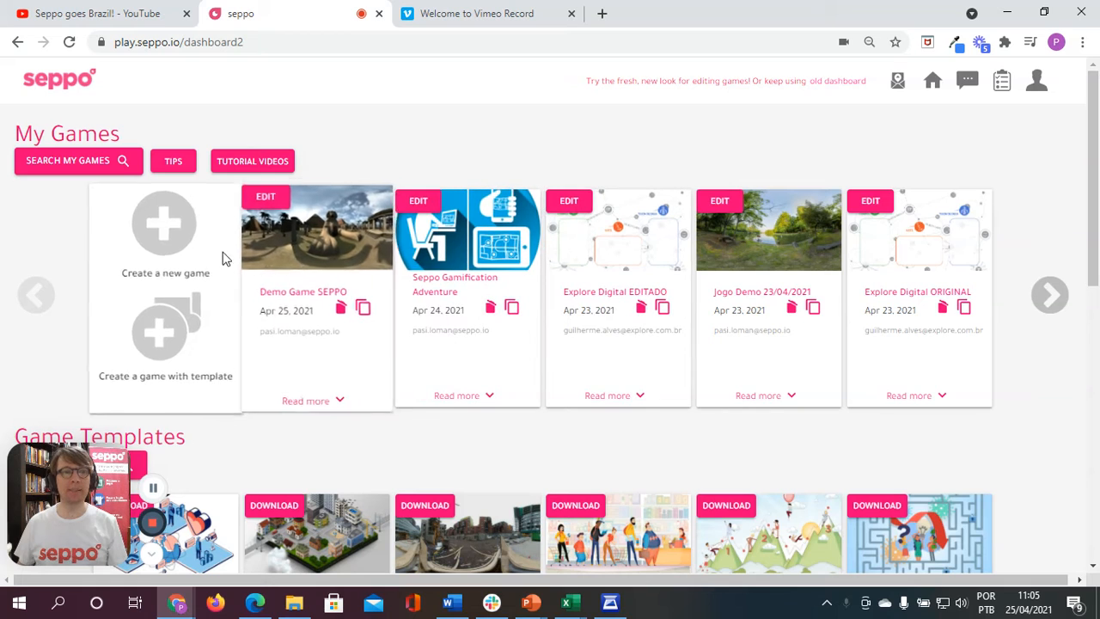
left_click(151, 225)
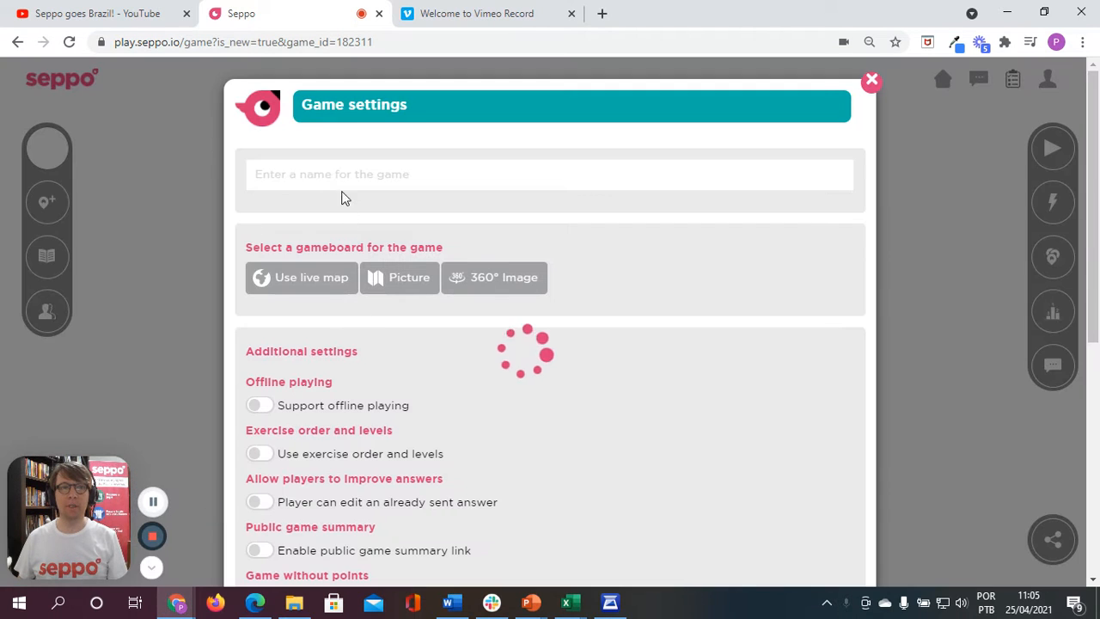
left_click(335, 169)
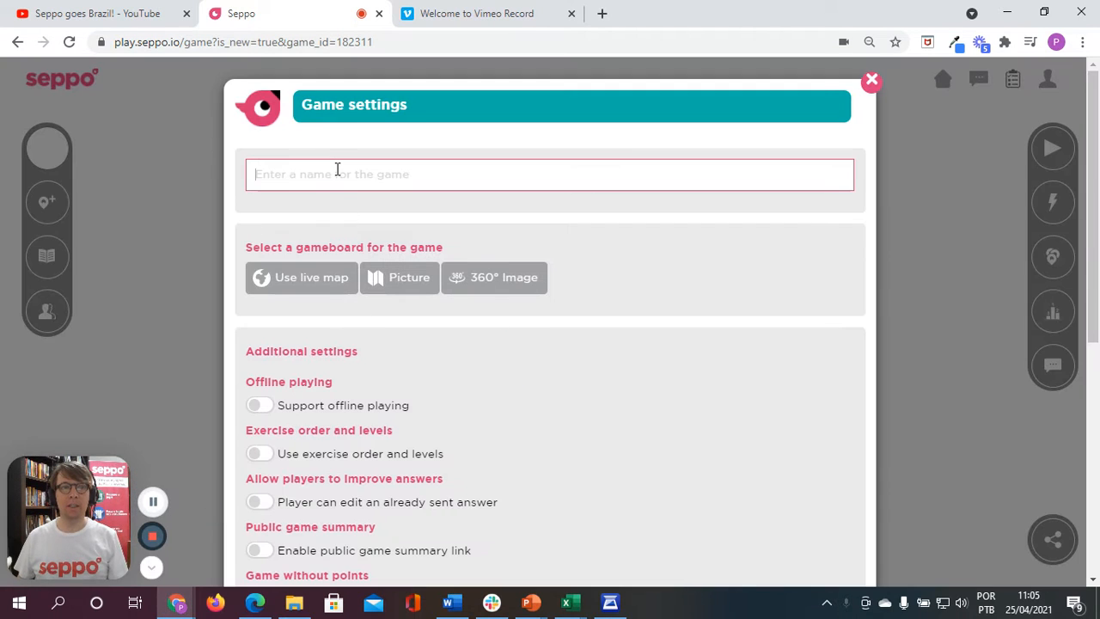
type("Demo ")
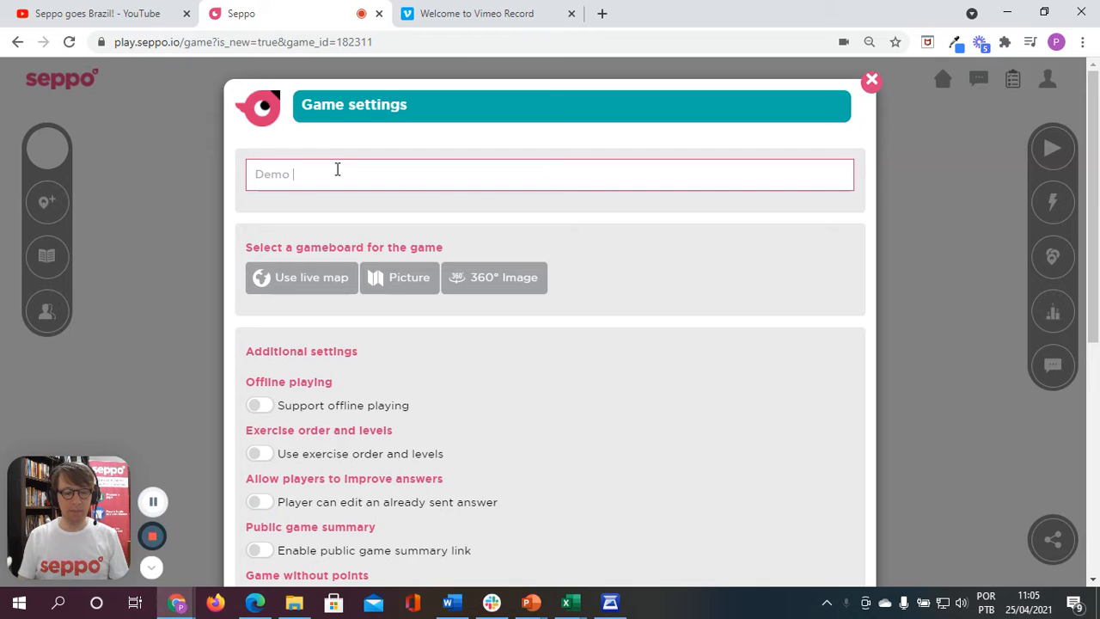
type("Game Sepp")
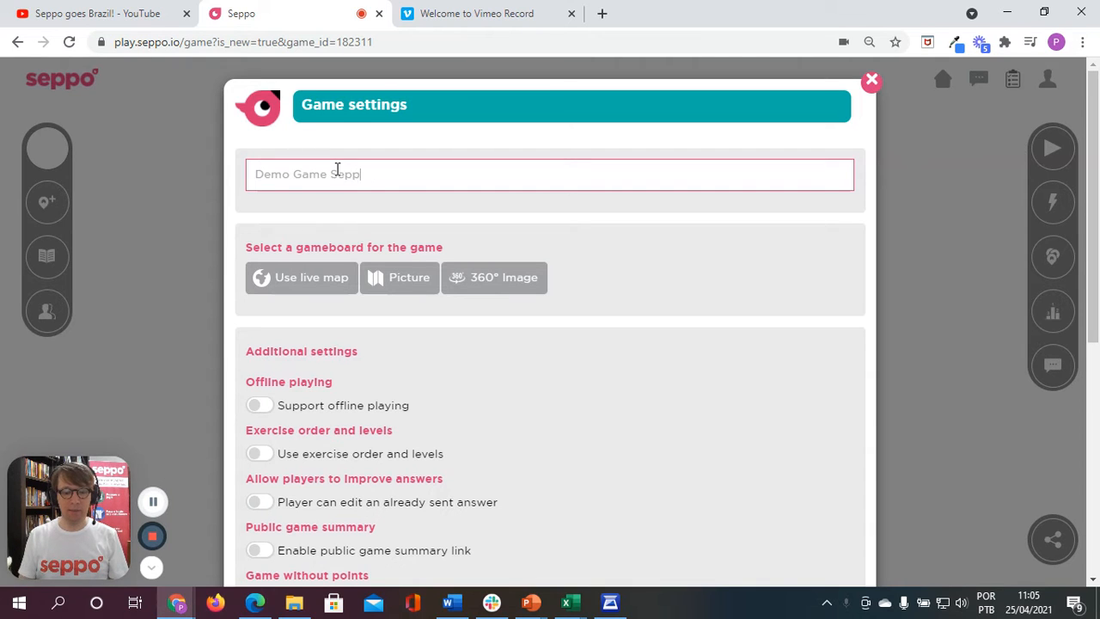
type("o Adventure")
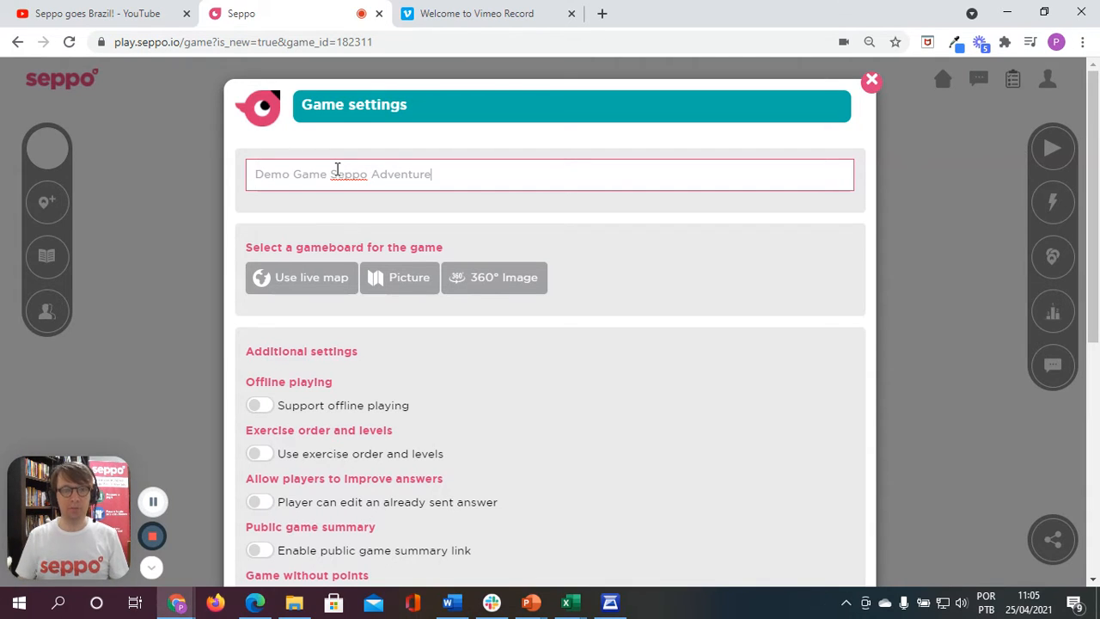
Step: Preview the live map as the gameboard and open and close its place search
left_click(300, 285)
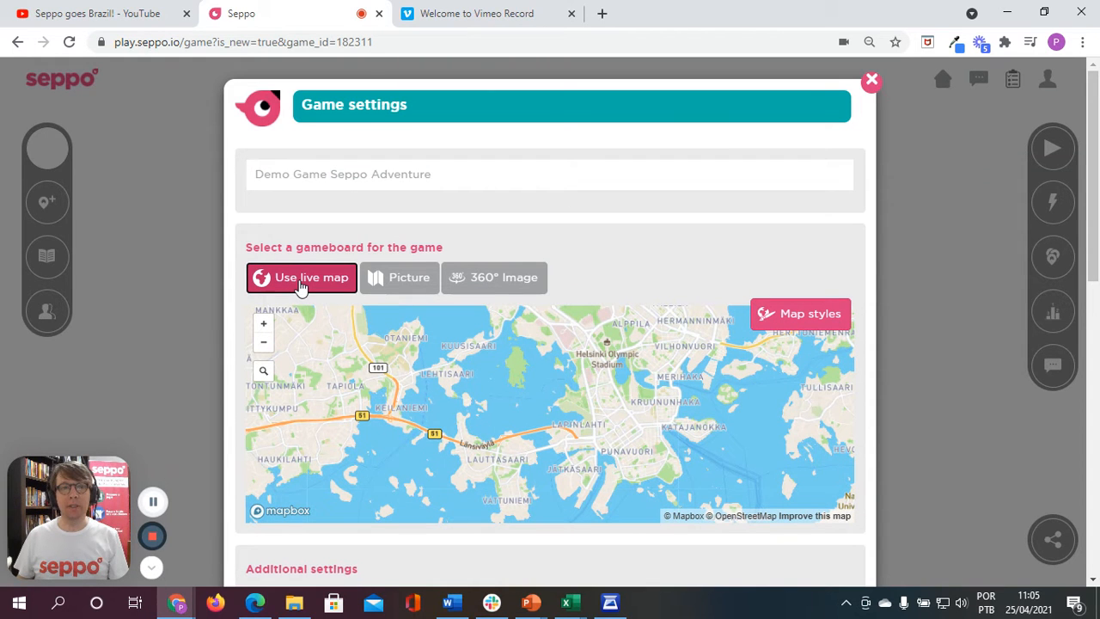
left_click(260, 376)
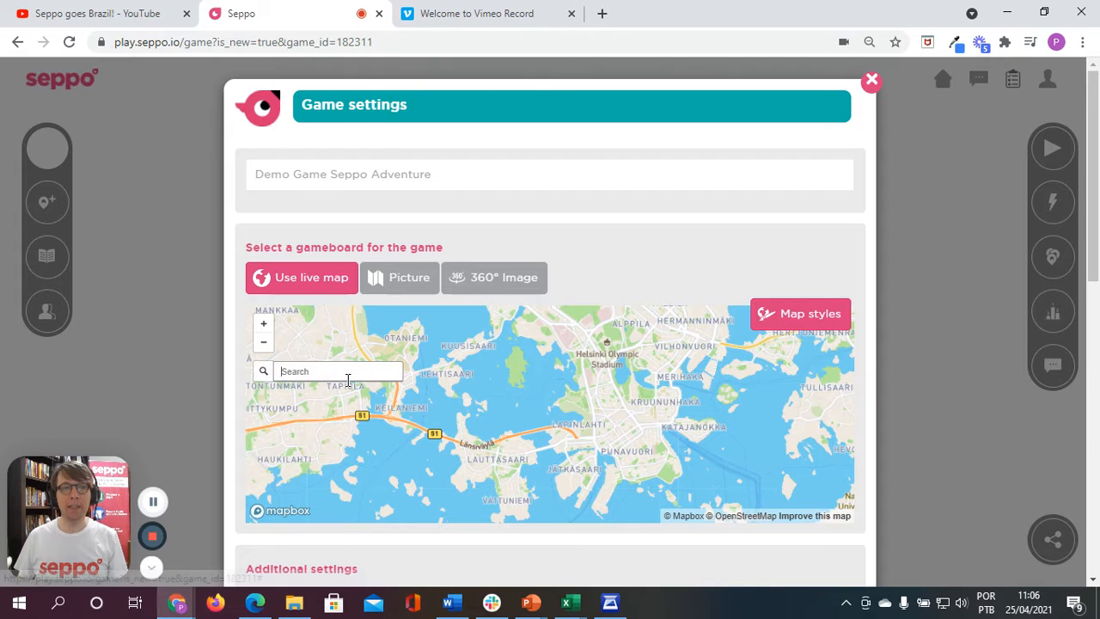
left_click(262, 377)
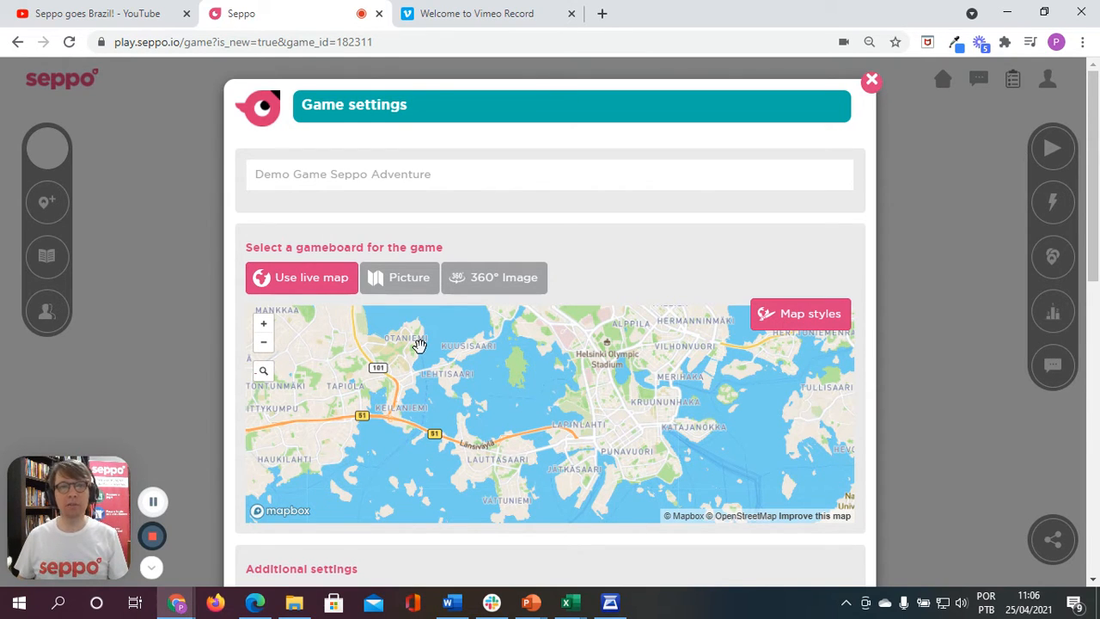
Step: Browse the ready-made picture gameboards and cancel without choosing one
left_click(401, 280)
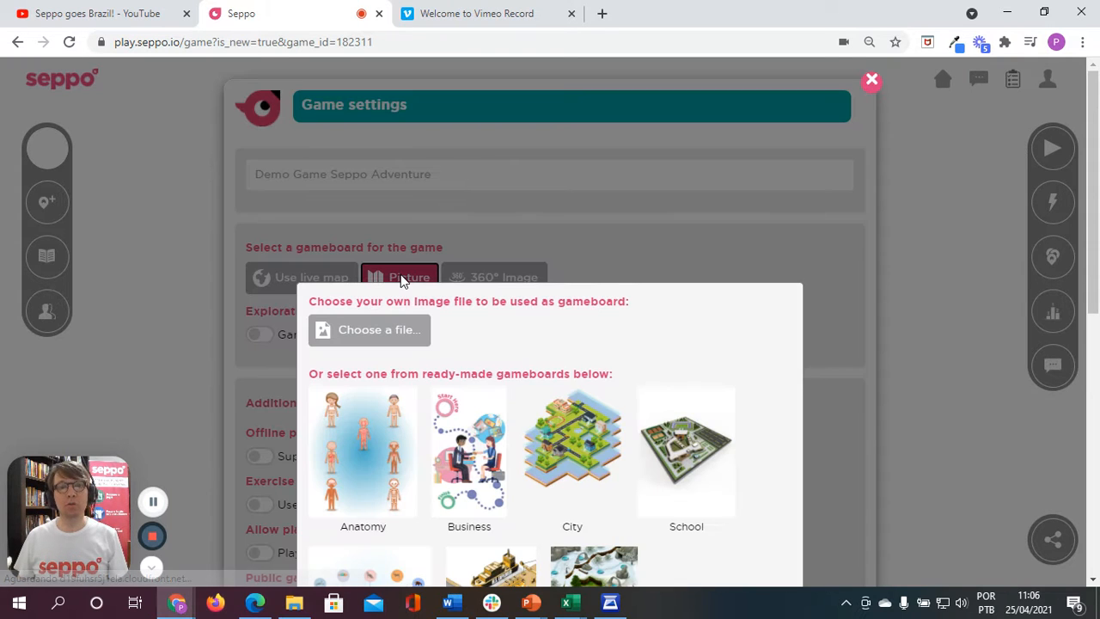
scroll(614, 421, "down", 3)
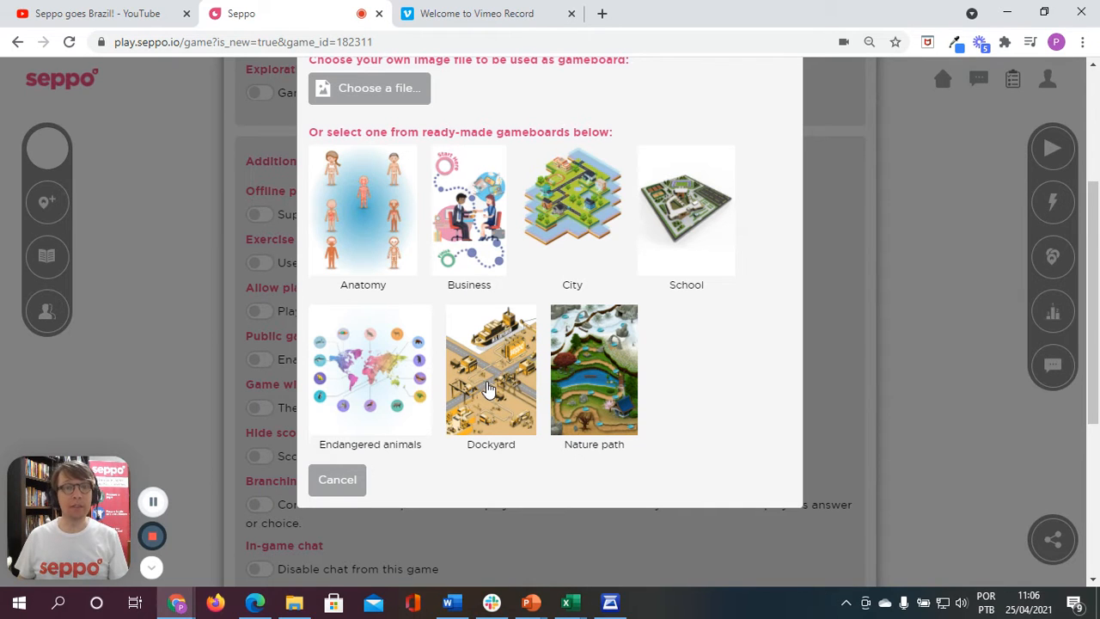
left_click(344, 482)
scroll(481, 216, "up", 3)
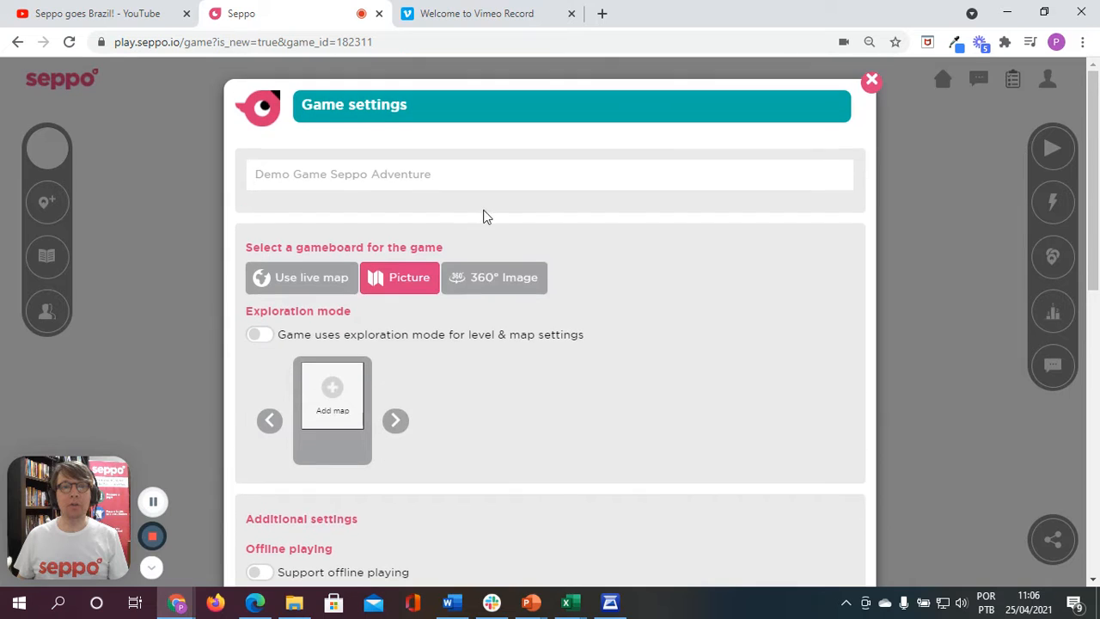
Step: Use a 360° image as the gameboard, choosing the ready-made Park image, and look around in its preview
left_click(486, 288)
scroll(648, 365, "down", 3)
scroll(648, 365, "down", 3)
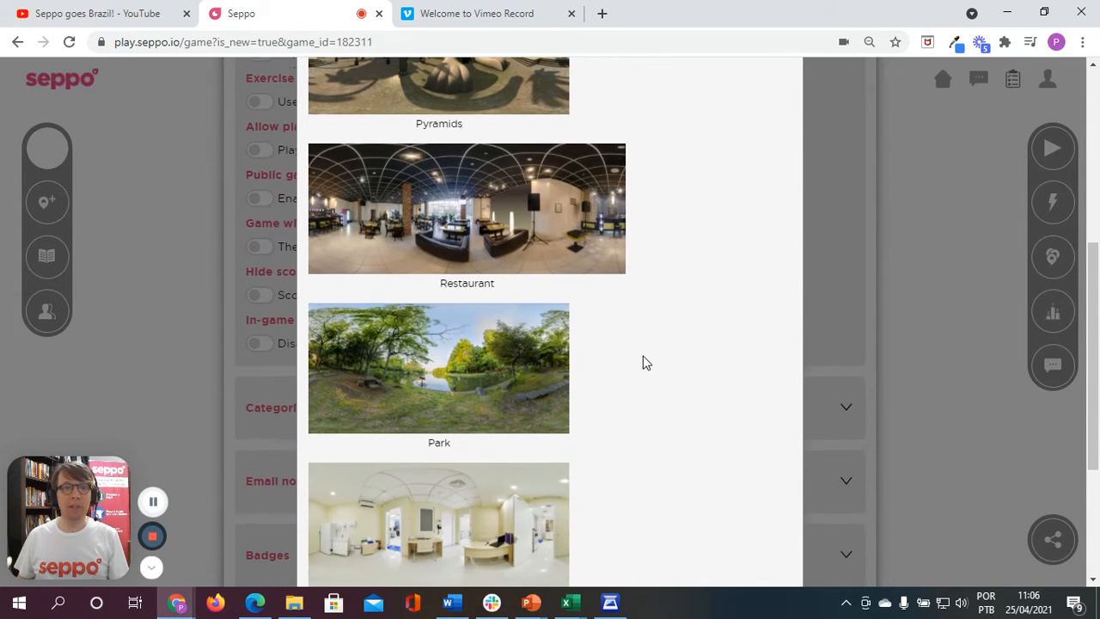
left_click(453, 319)
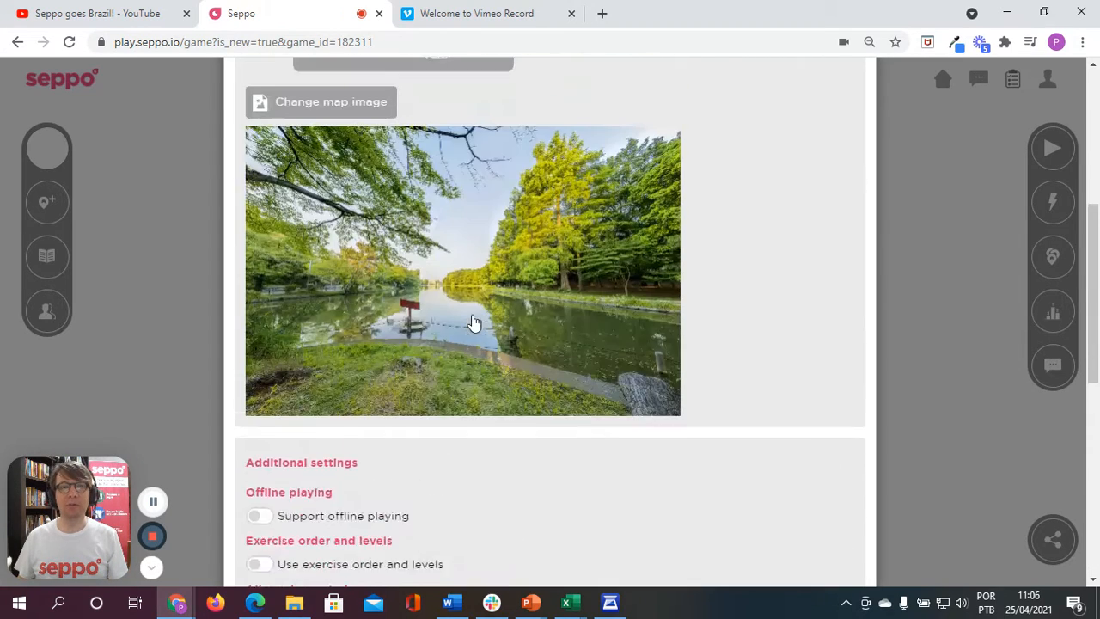
scroll(451, 318, "up", 6)
left_click_drag(416, 337, 524, 306)
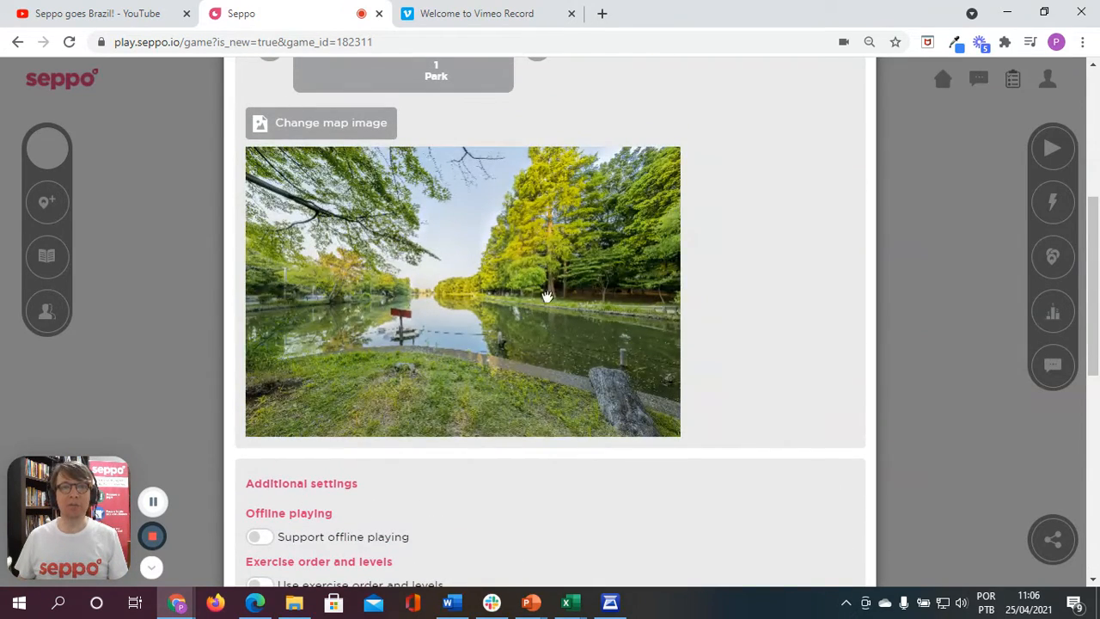
Step: Add the ready-made 360° Pyramids image as a second map of the game
scroll(750, 312, "up", 2)
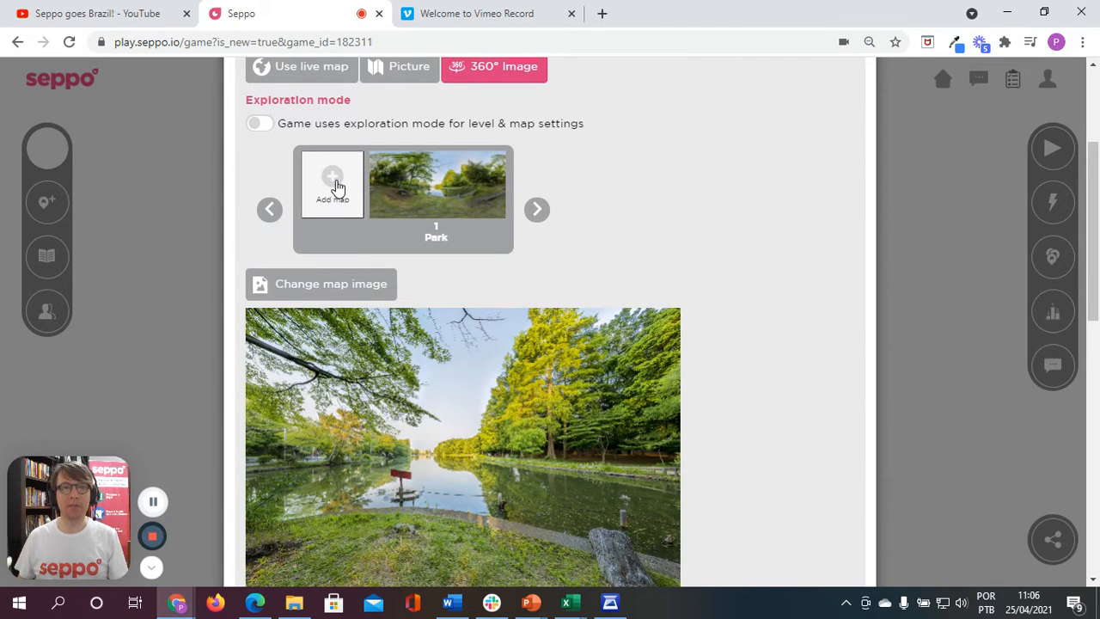
left_click(335, 185)
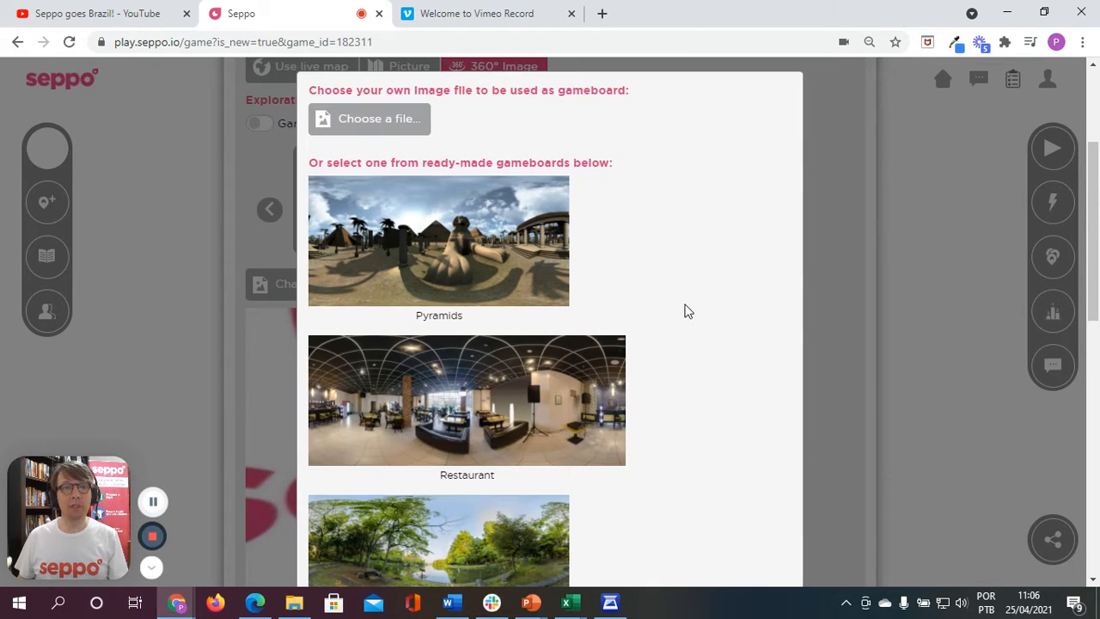
left_click(496, 262)
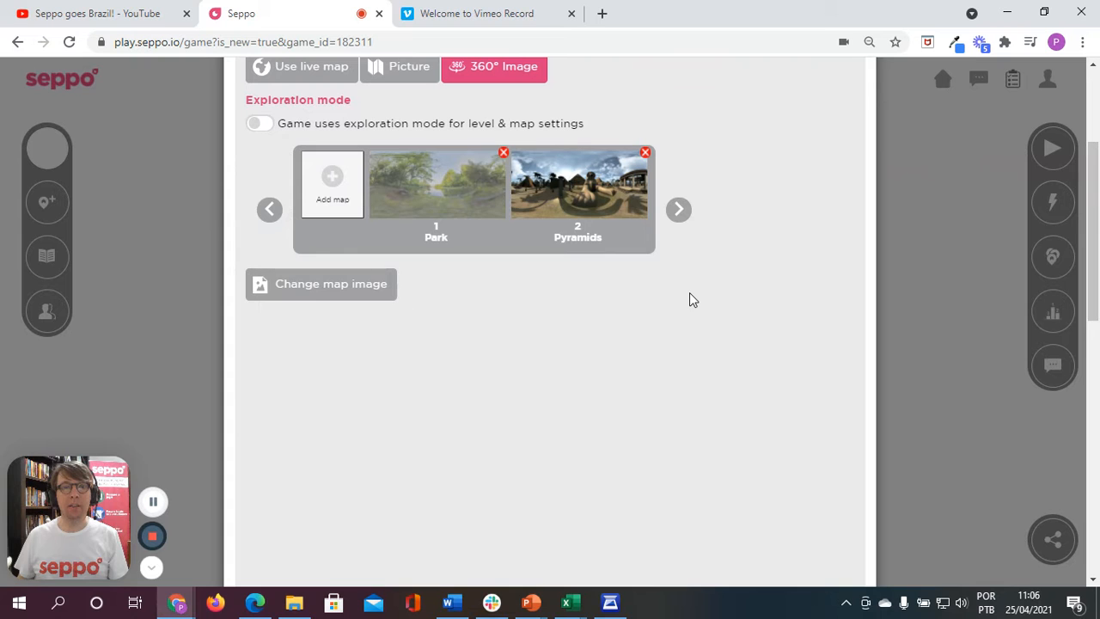
left_click_drag(566, 434, 521, 407)
Step: Enable offline playing and exercise order and levels in the additional settings, saving and closing the game settings
scroll(752, 362, "down", 1)
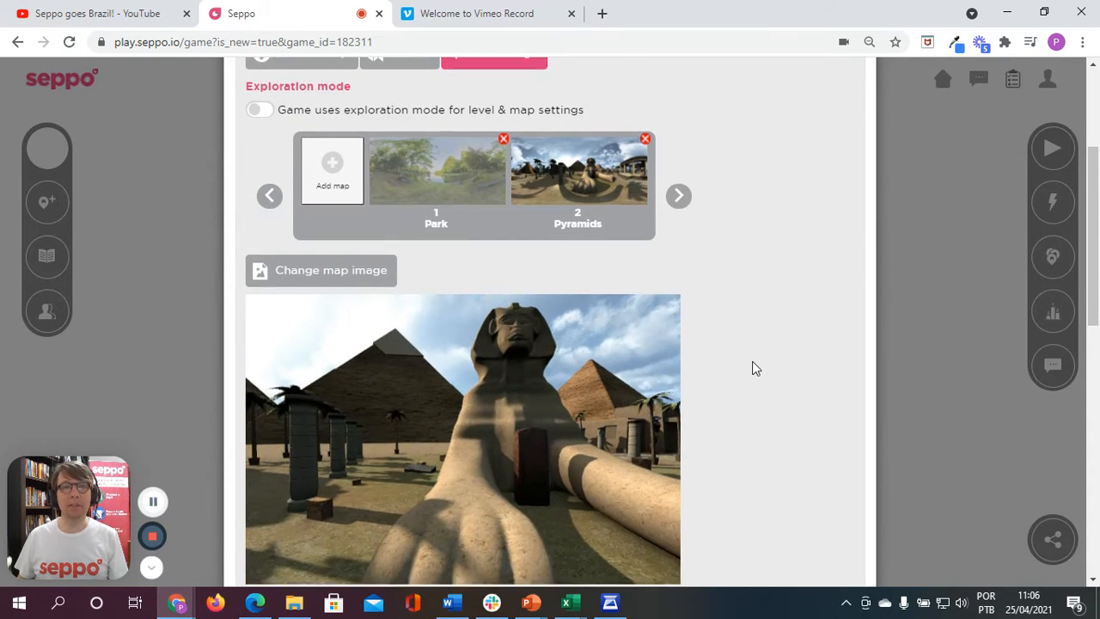
scroll(752, 367, "down", 6)
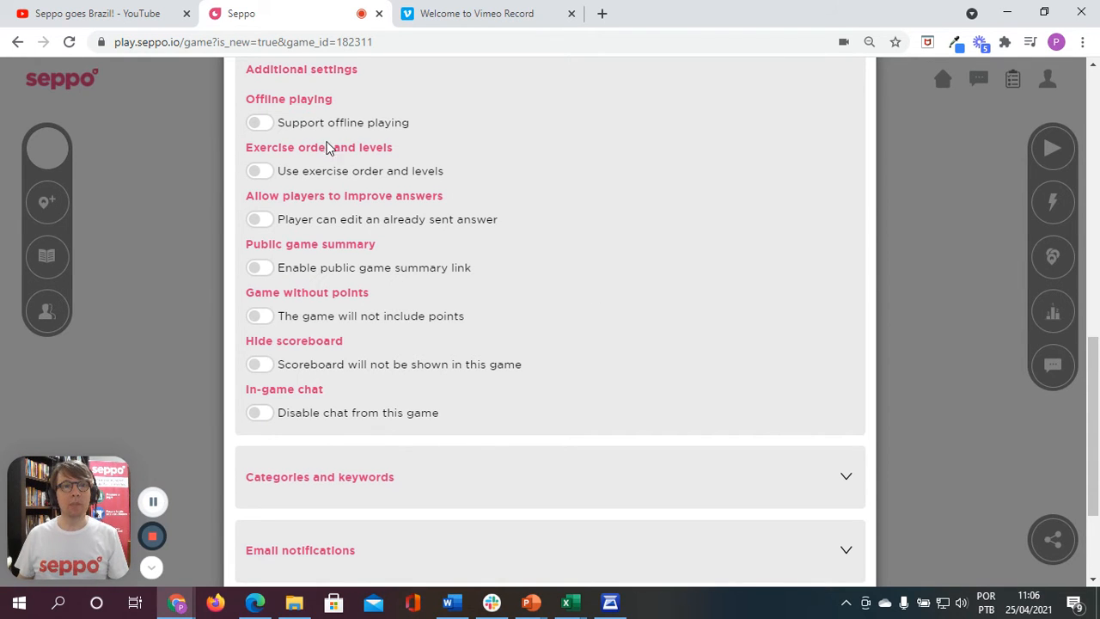
left_click(266, 125)
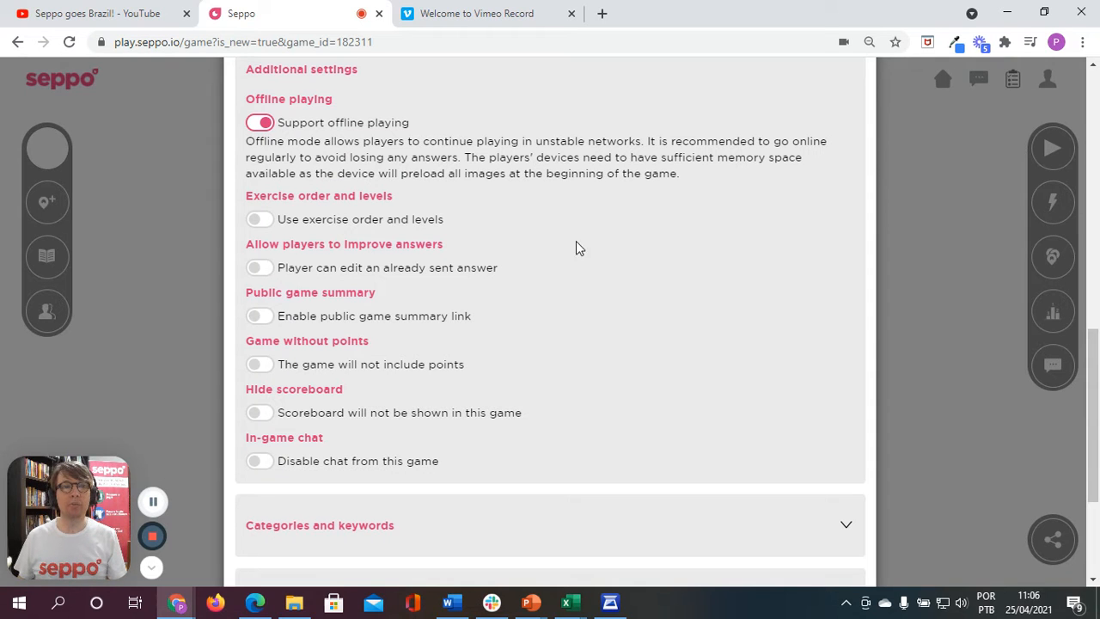
left_click(283, 221)
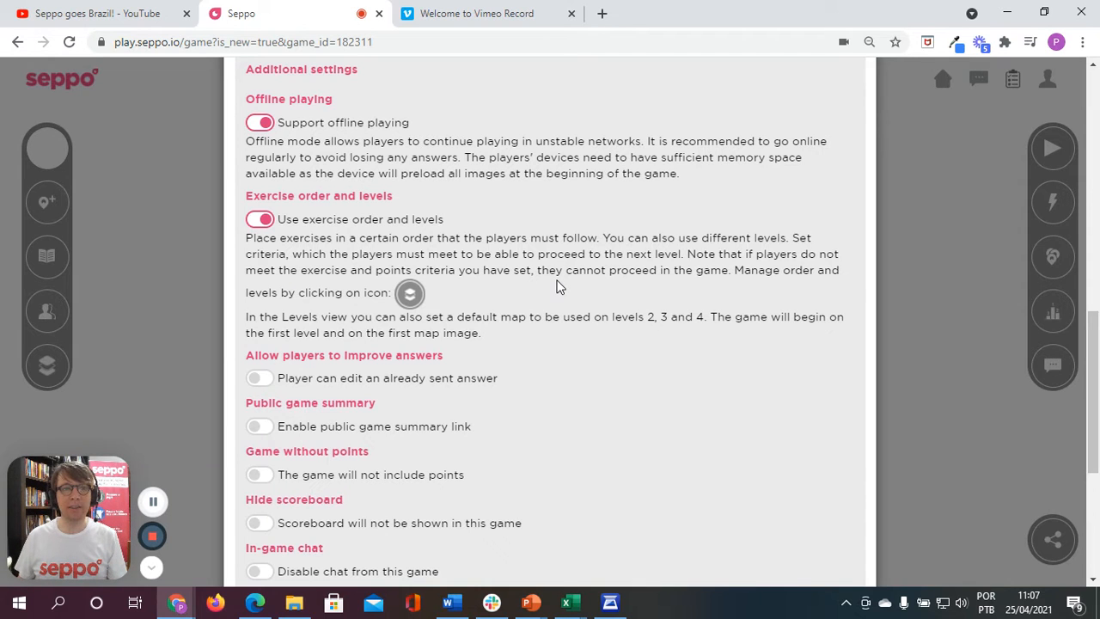
scroll(557, 286, "down", 4)
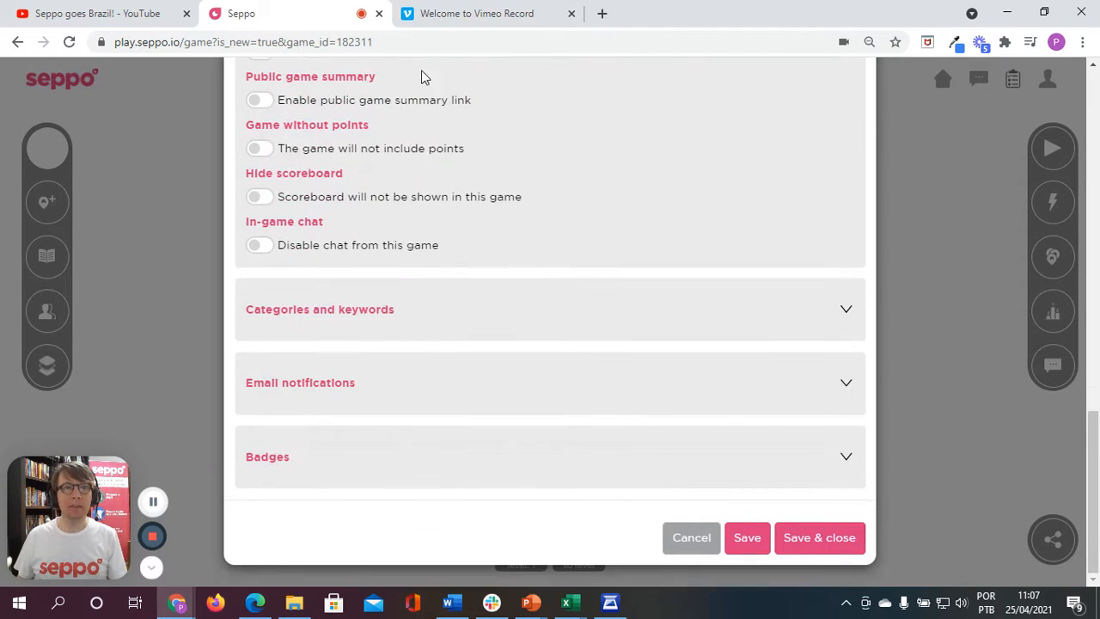
left_click(801, 547)
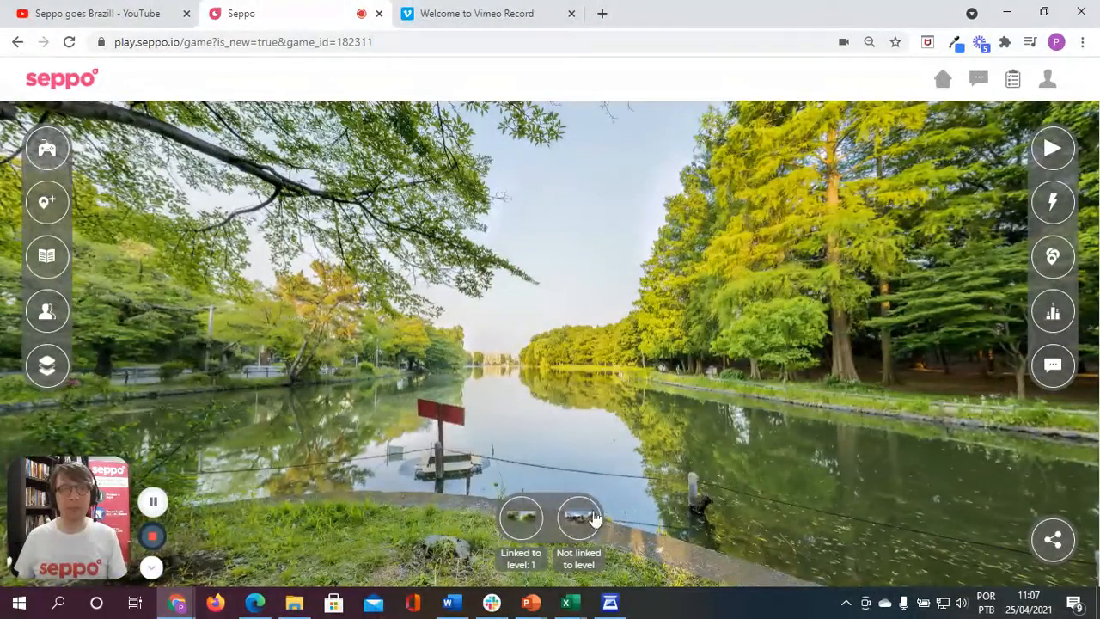
Step: Check the Pyramids and Park gameboards and review the saved game settings
left_click(578, 520)
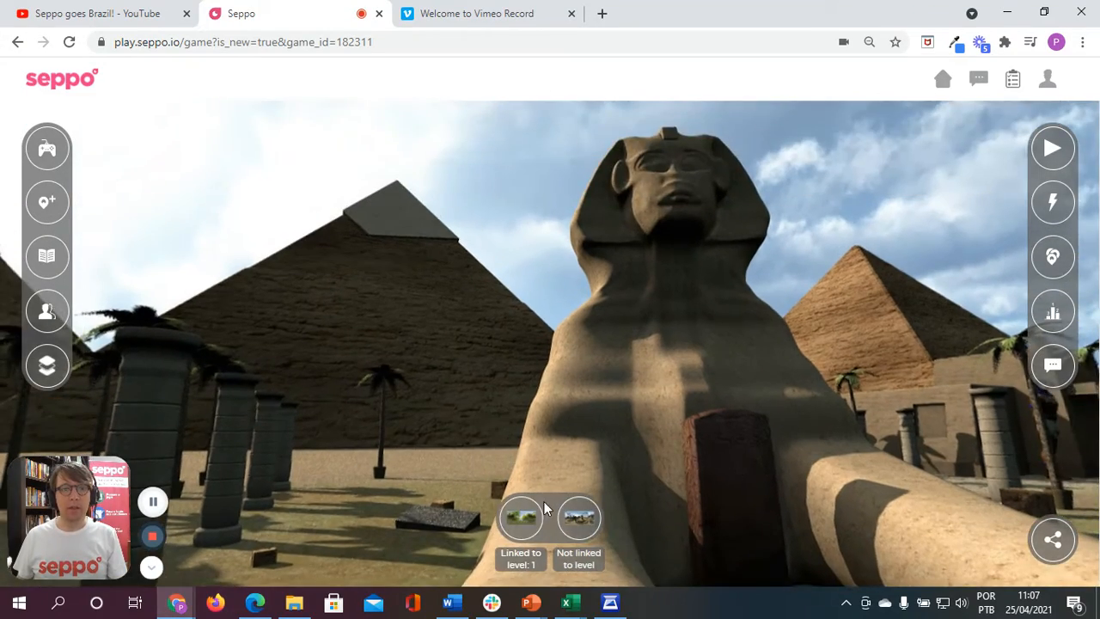
left_click(520, 520)
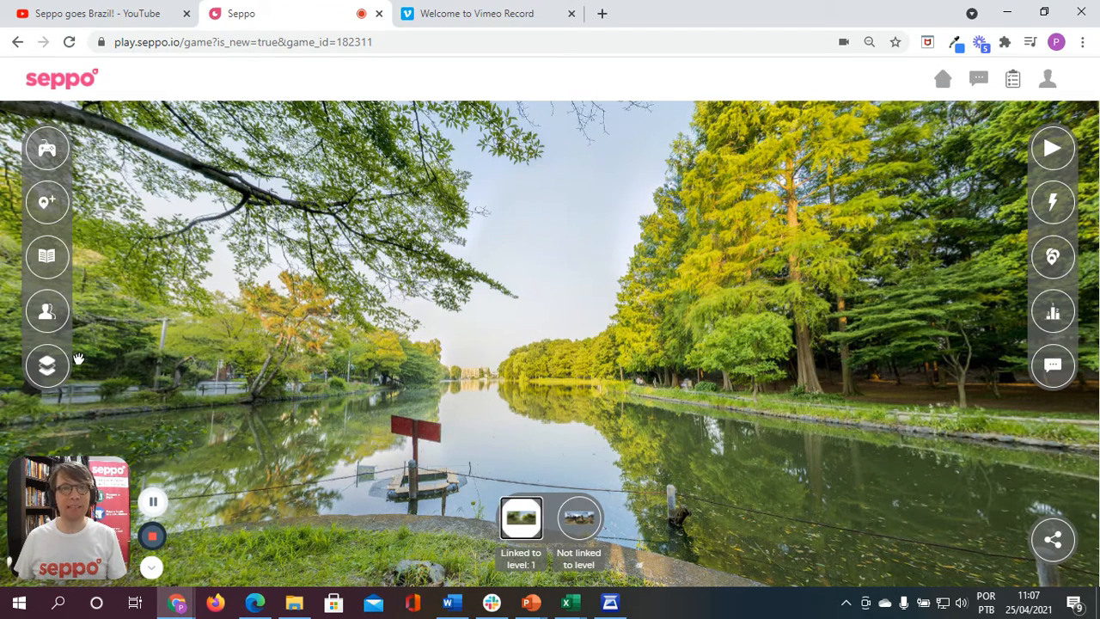
left_click(48, 148)
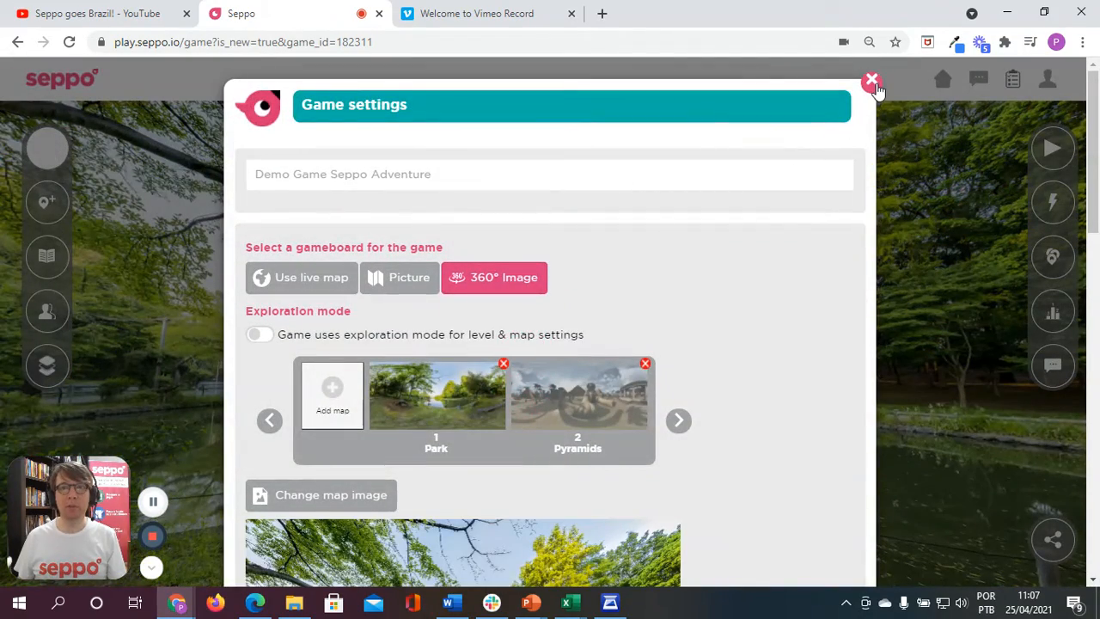
left_click(872, 82)
Step: Create an exercise named "Gamification" and add a multiple choice exercise to it
left_click(47, 207)
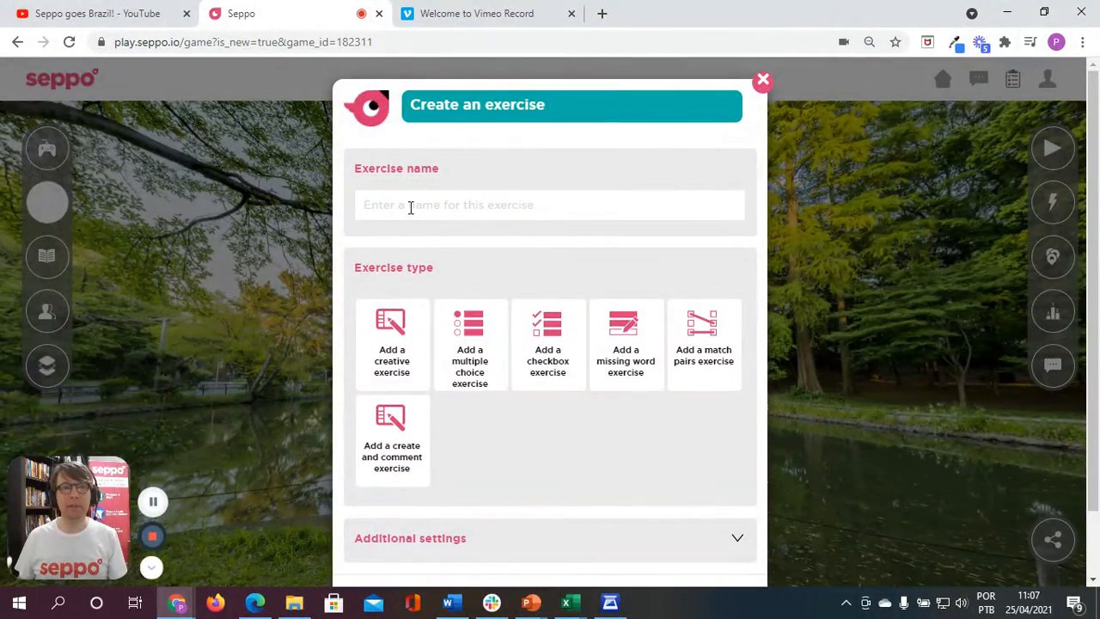
left_click(410, 207)
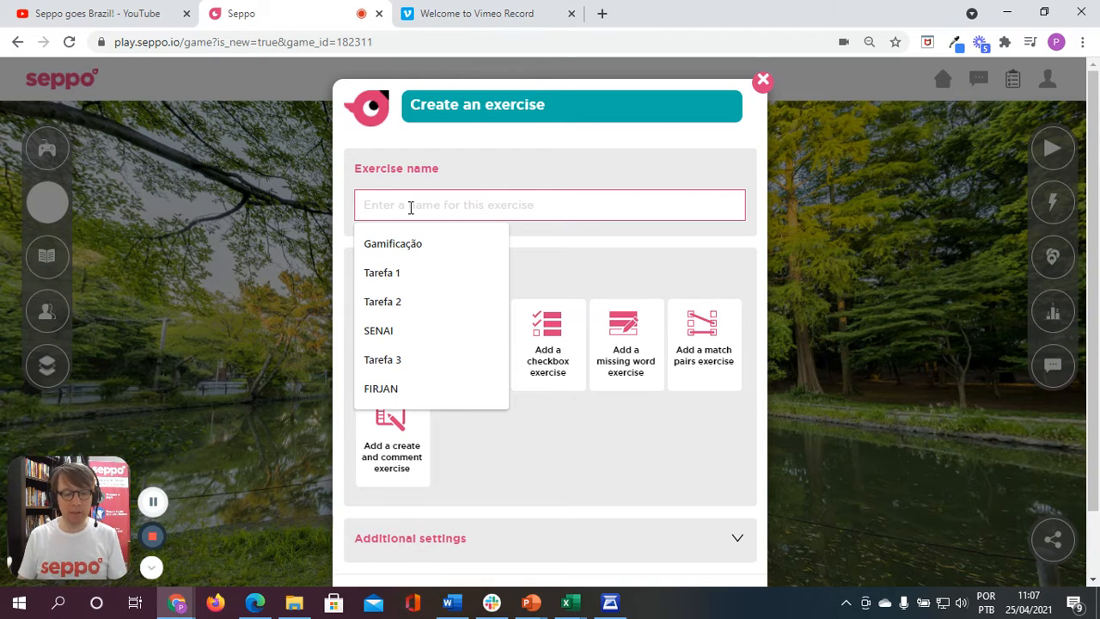
type("Gamificat")
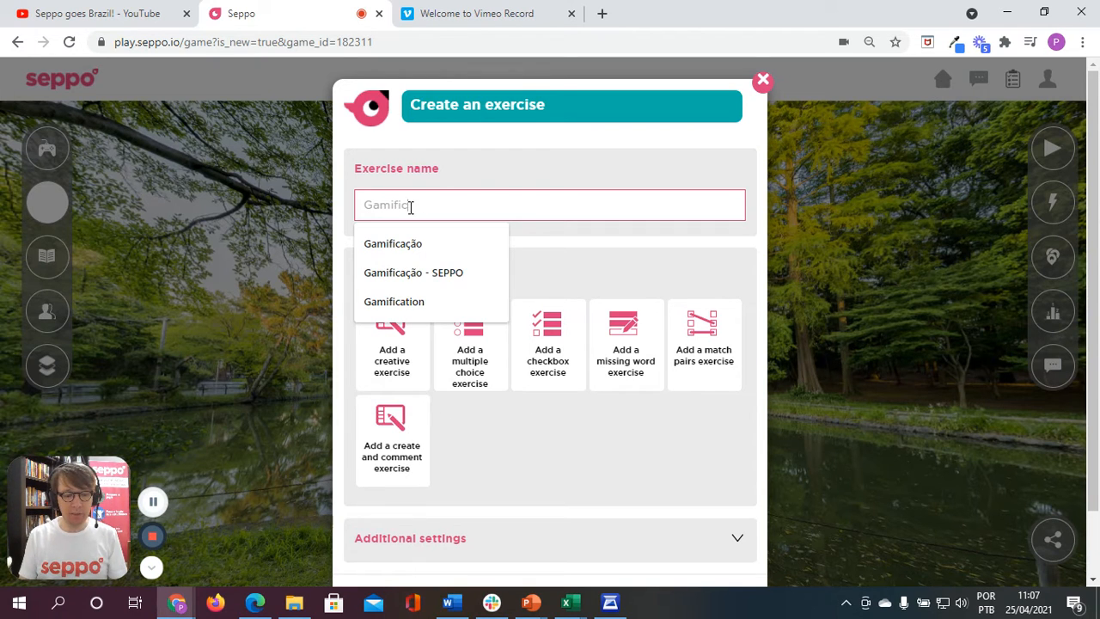
type("ion")
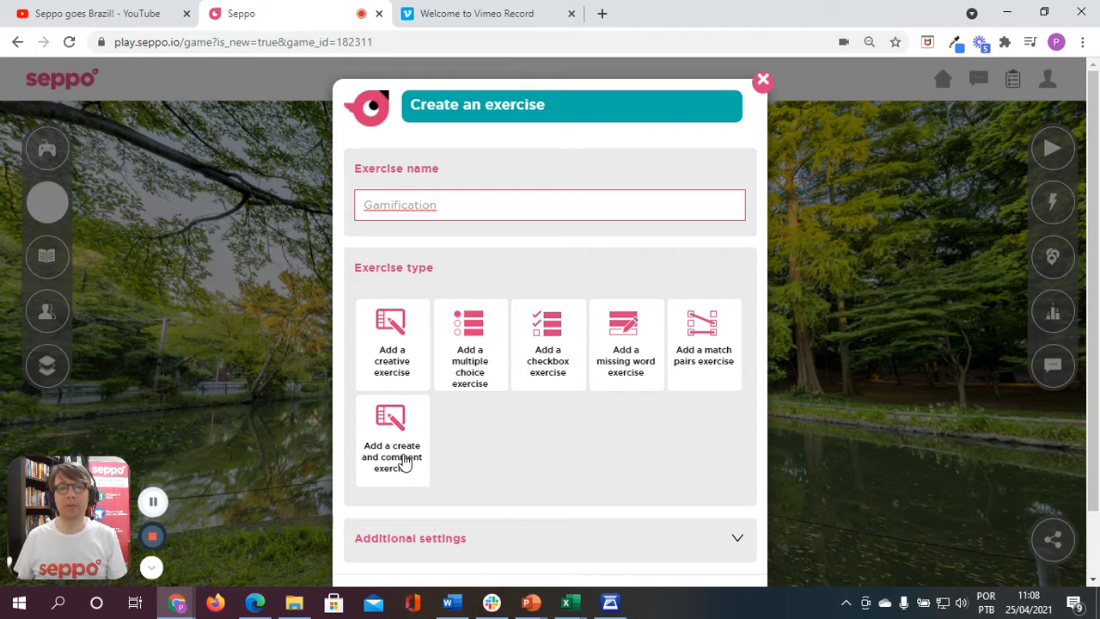
left_click(475, 383)
left_click(434, 211)
type("h kdjshd khdl")
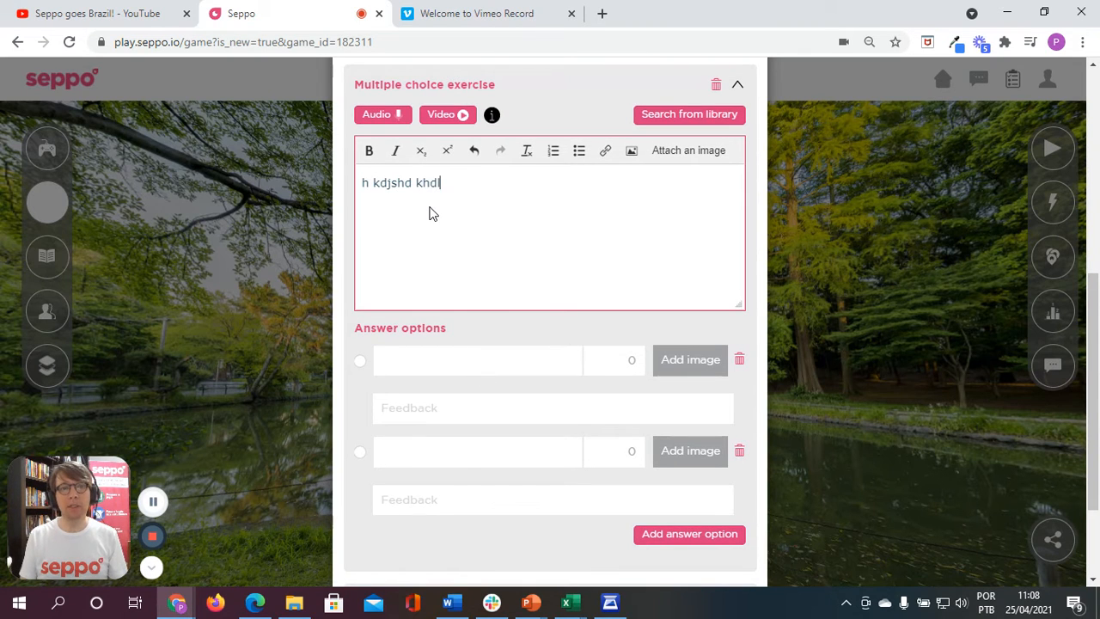
key("BackSpace")
key("BackSpace")
key("BackSpace")
key("BackSpace")
key("BackSpace")
key("BackSpace")
key("BackSpace")
key("BackSpace")
key("BackSpace")
key("BackSpace")
key("BackSpace")
key("BackSpace")
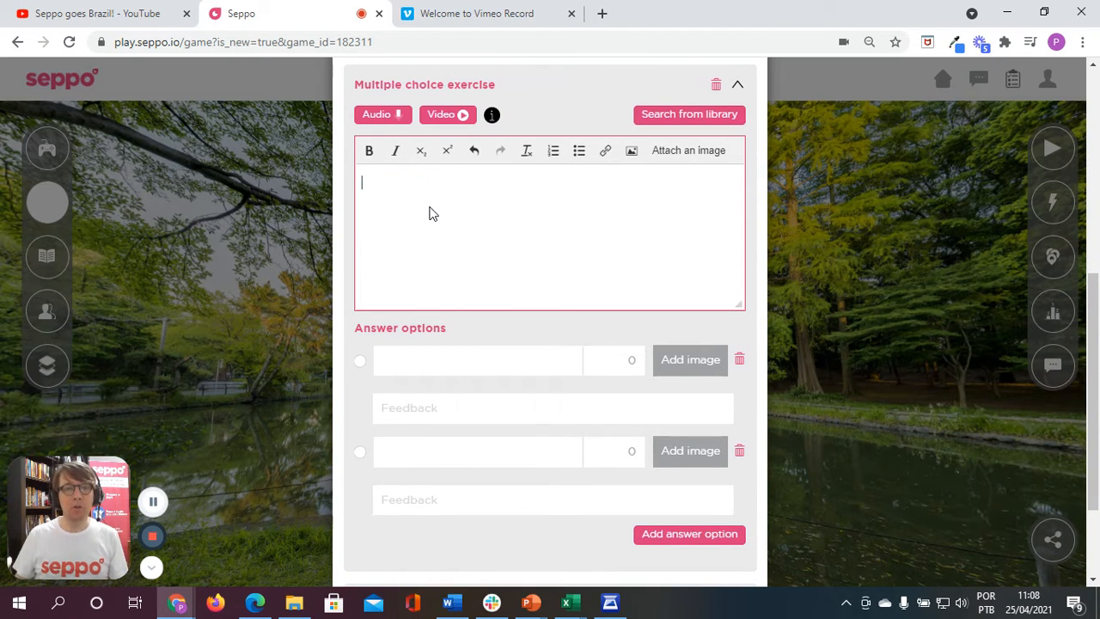
Step: Copy the Exercise 1 section from the Word document into the multiple choice exercise's question text in Seppo
left_click(458, 606)
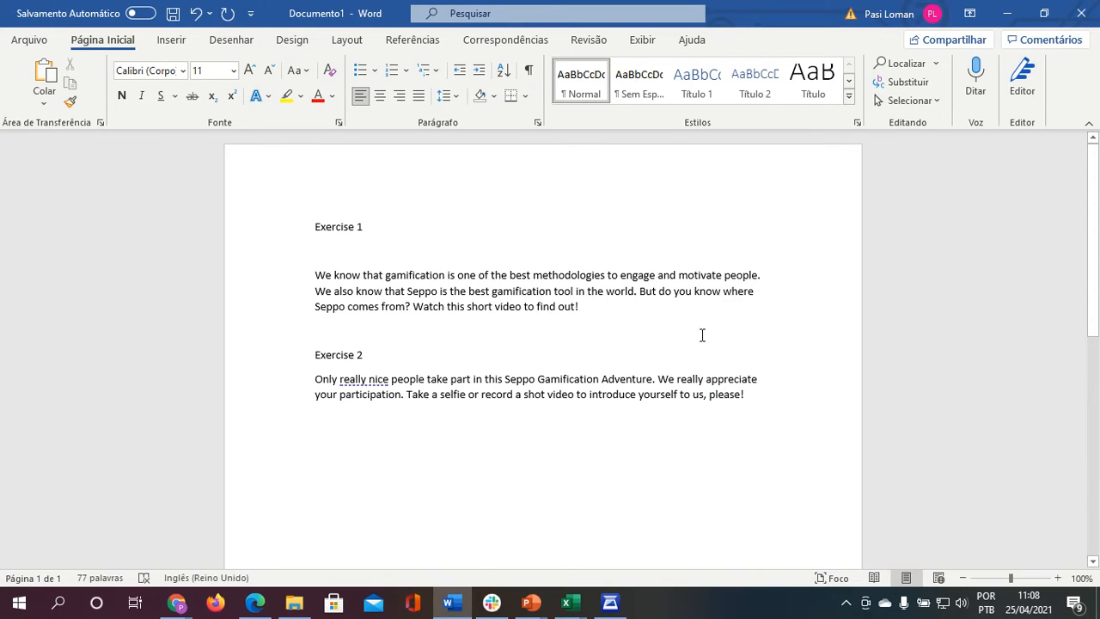
left_click_drag(593, 313, 273, 222)
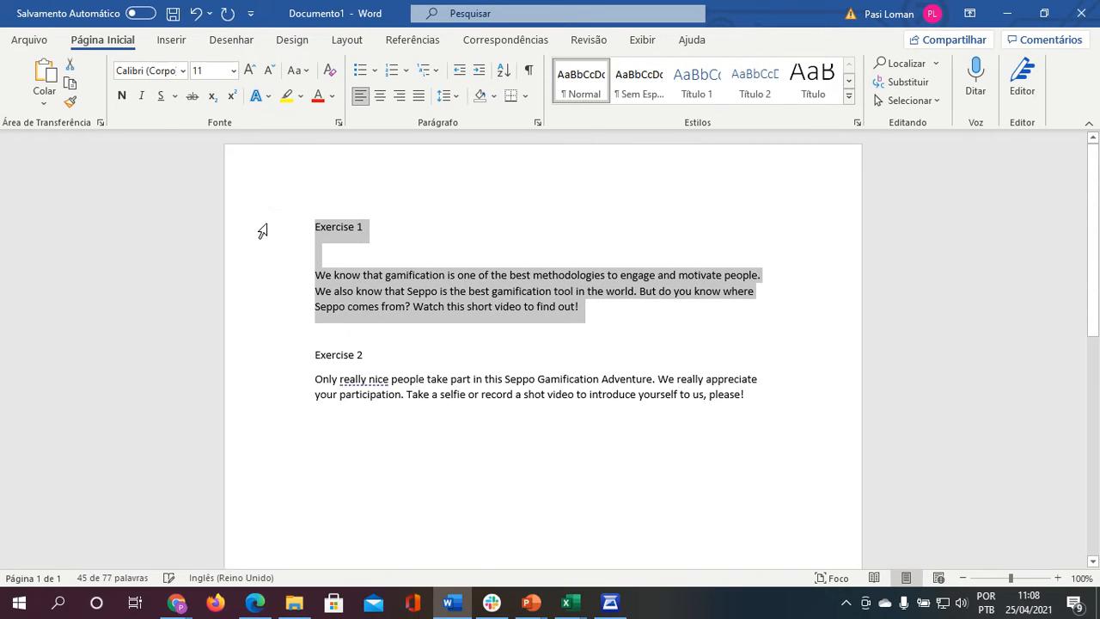
key("ctrl+c")
key("alt+Tab")
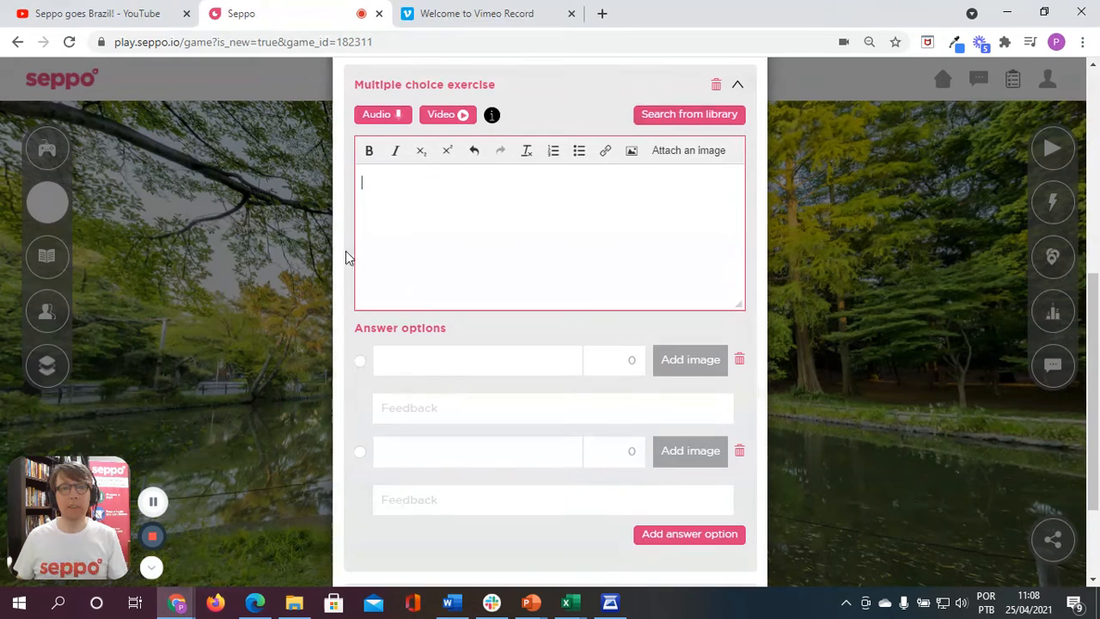
key("ctrl+v")
Step: Delete the "Exercise 1" heading and the empty line above the question text
left_click_drag(378, 233, 358, 183)
left_click(375, 213)
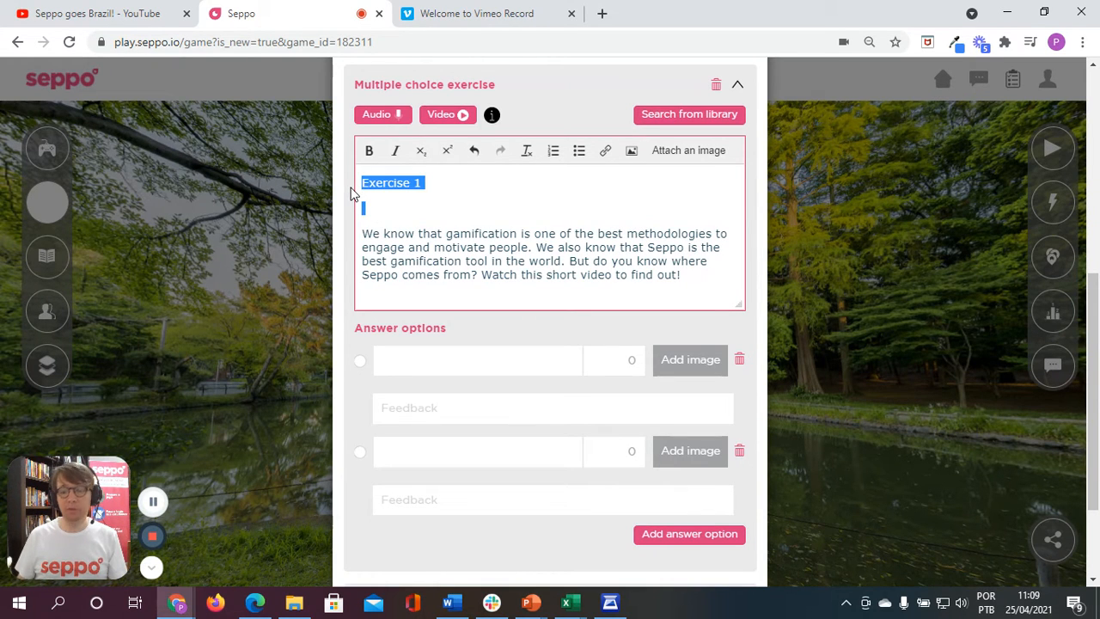
key("BackSpace")
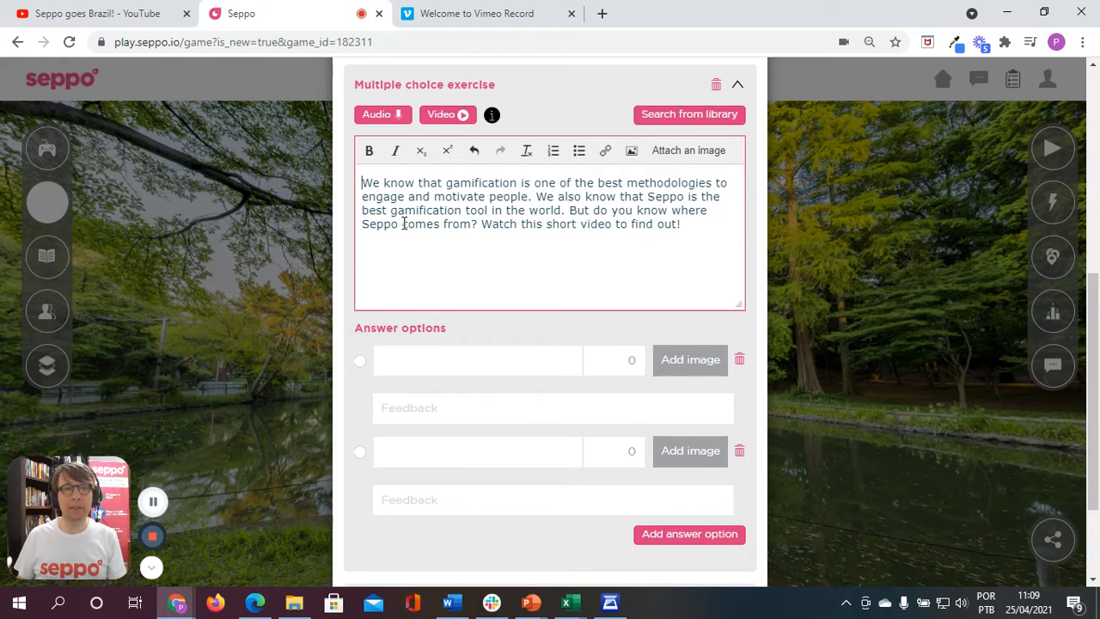
left_click_drag(373, 187, 535, 189)
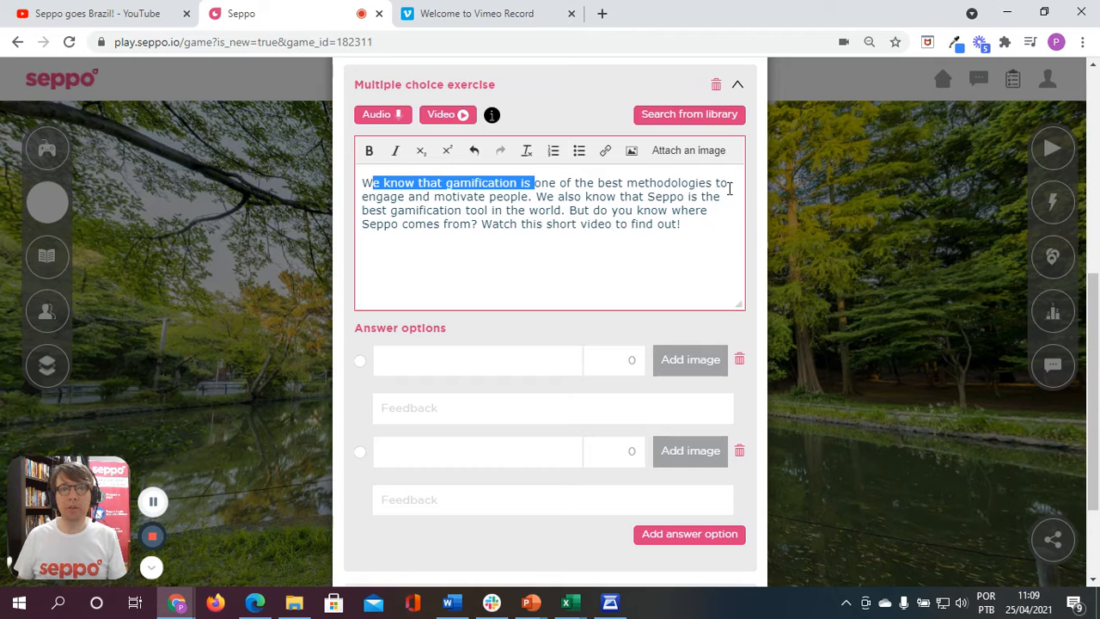
left_click(408, 207)
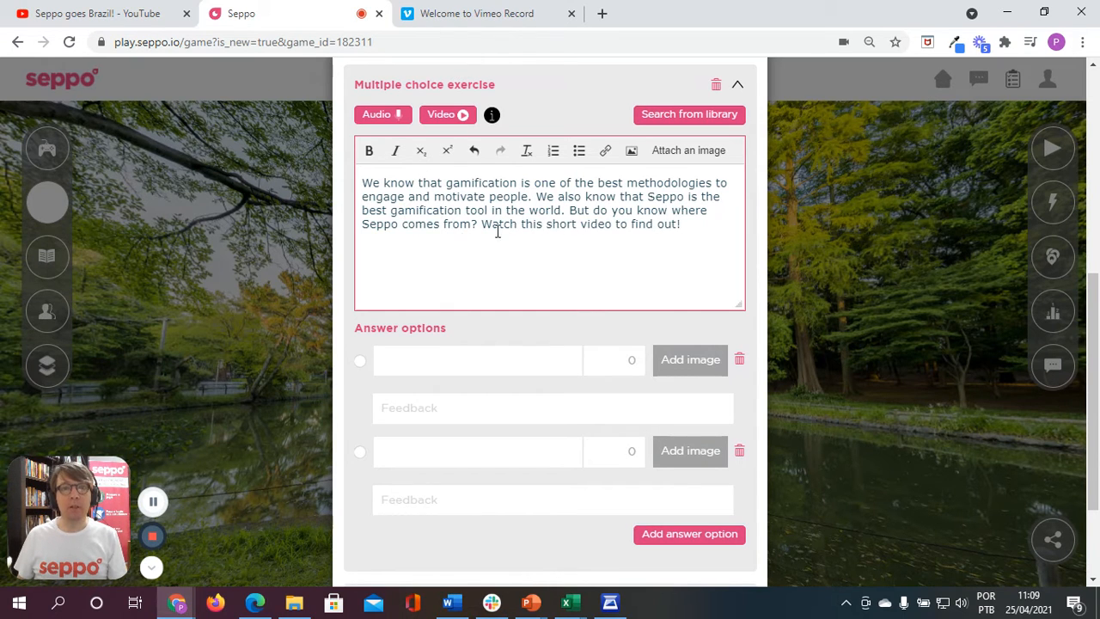
Step: Copy the "Seppo goes Brazil!" YouTube video's link and paste it on a new line below the question text
left_click(680, 225)
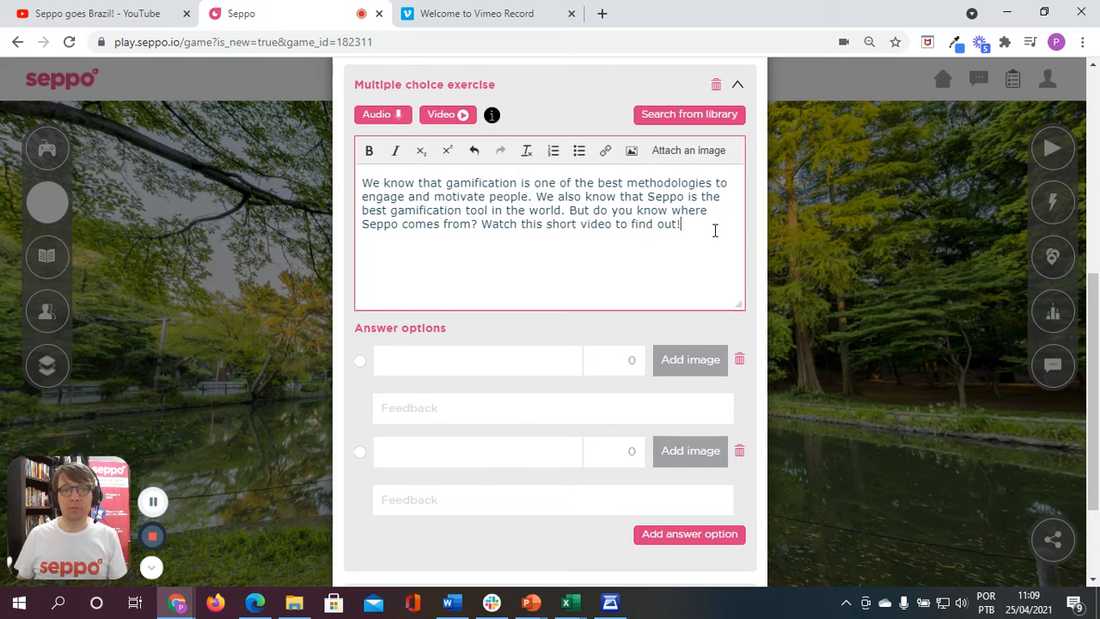
key("Return")
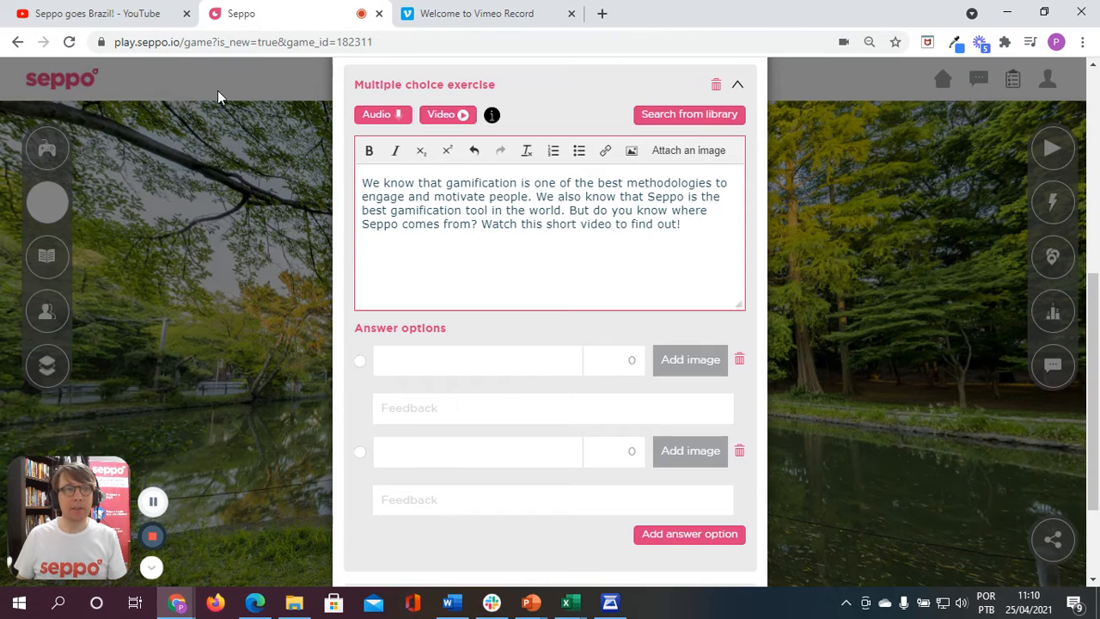
left_click(115, 13)
left_click(125, 42)
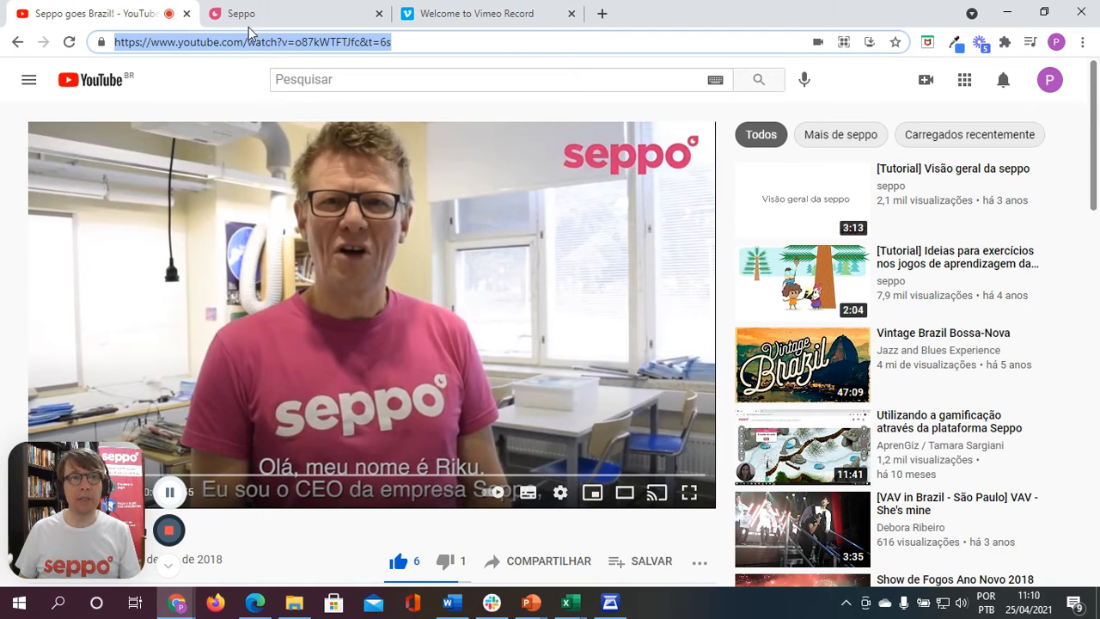
left_click(266, 14)
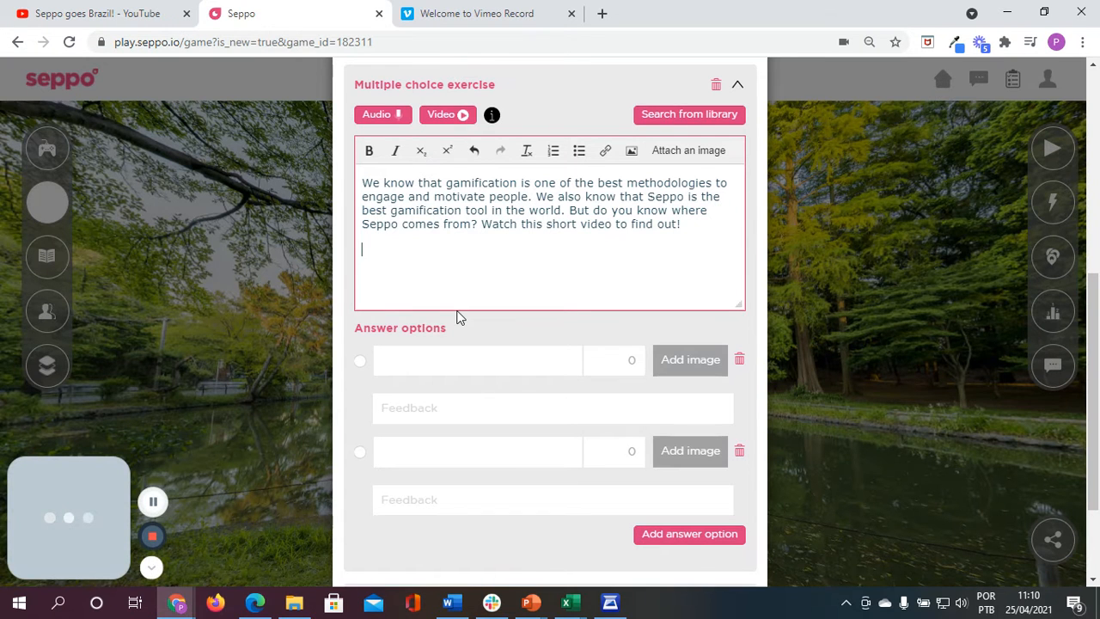
key("ctrl+v")
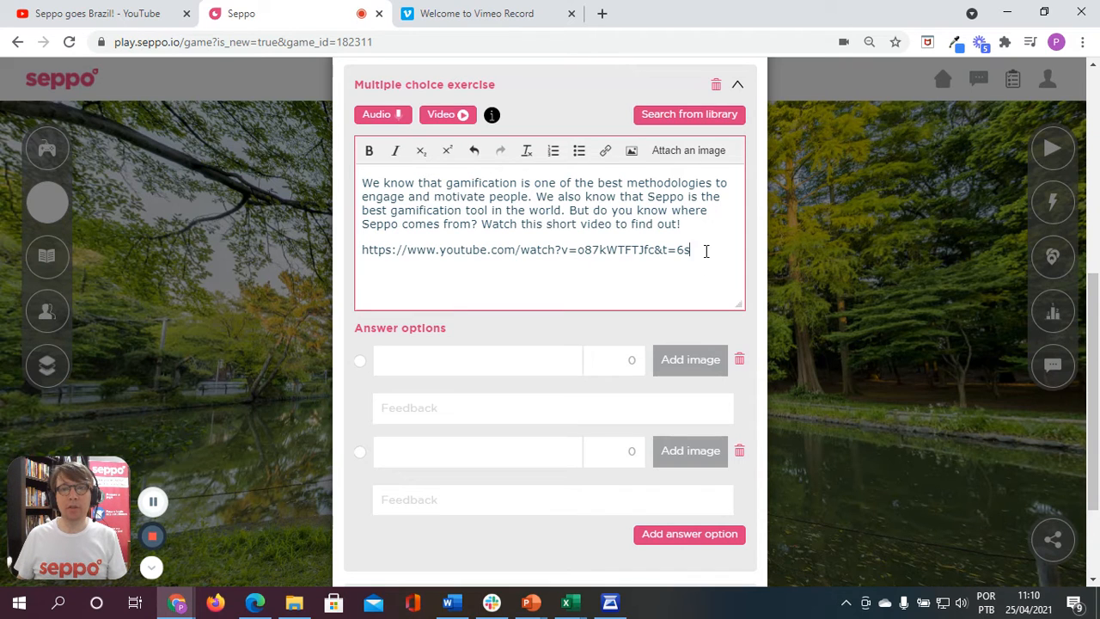
left_click_drag(706, 250, 365, 249)
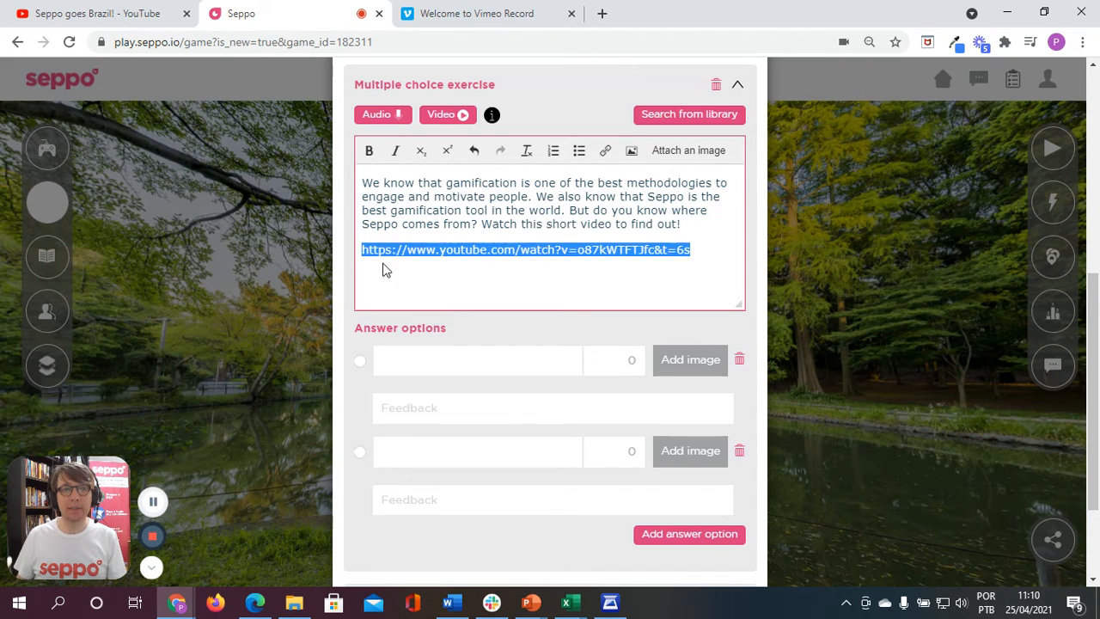
left_click(442, 283)
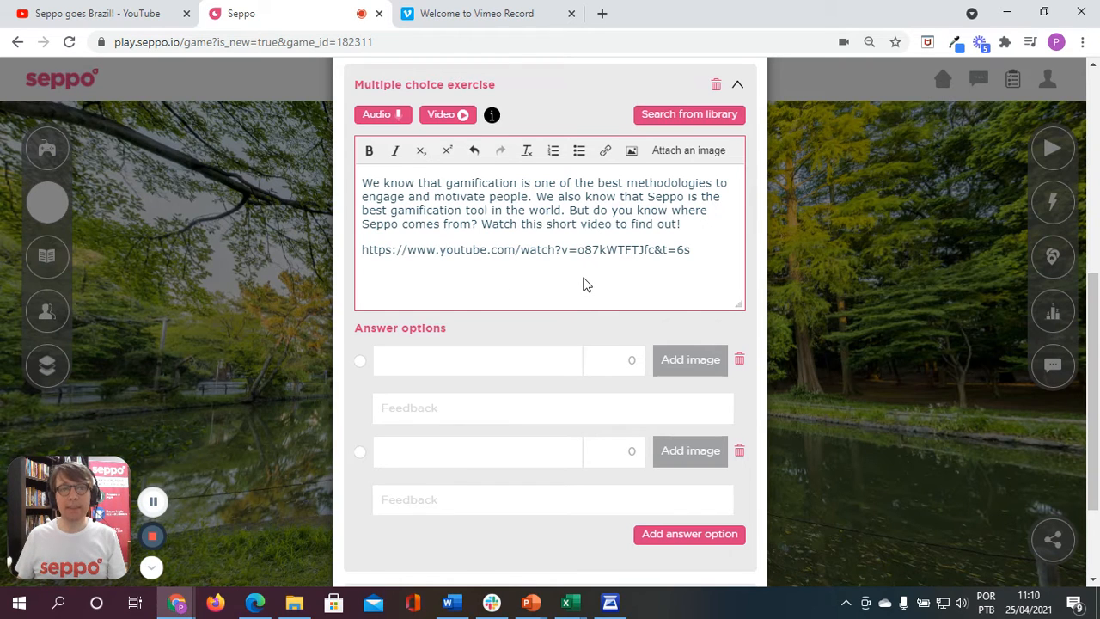
left_click(362, 183)
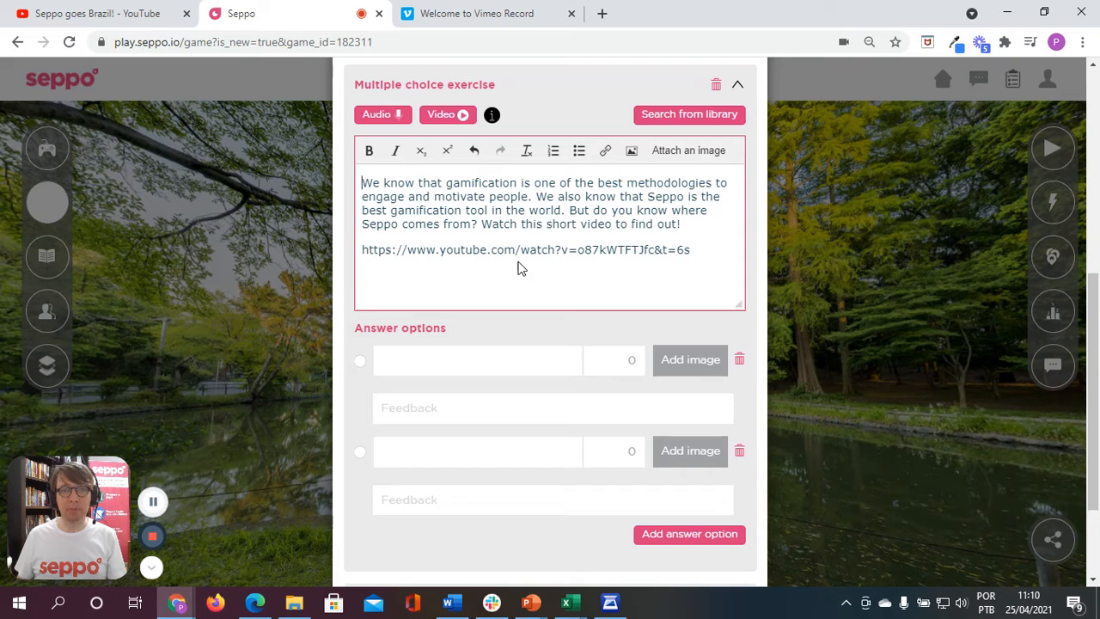
Step: Enter "Japan" as the first answer option with the feedback "No, that's not correct, please watch the video again starting from 1m 15s"
left_click(424, 353)
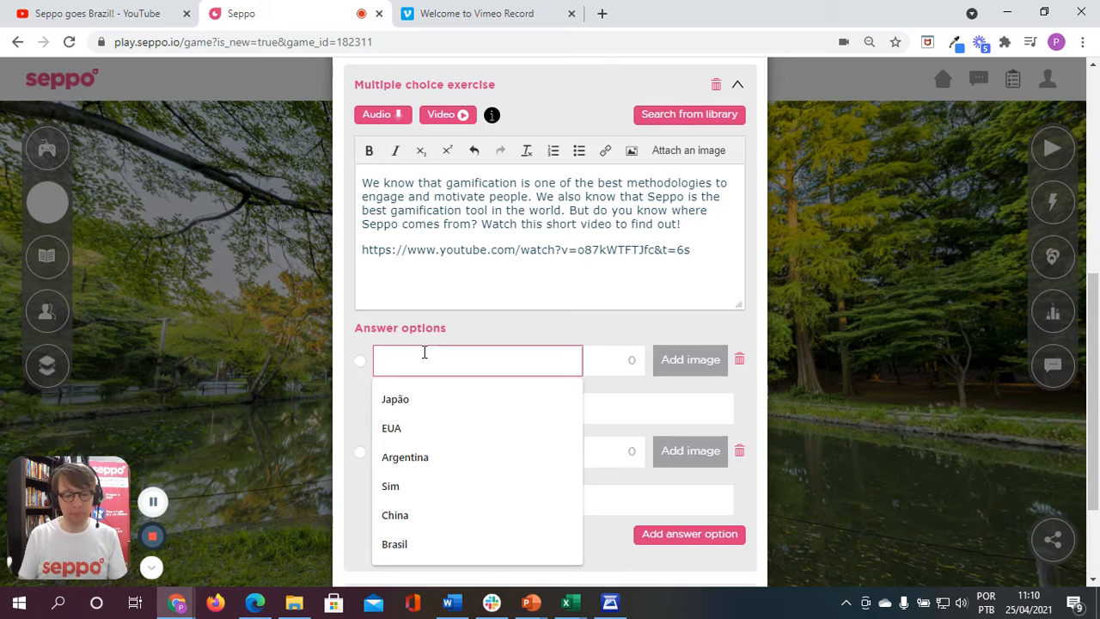
type("Japan")
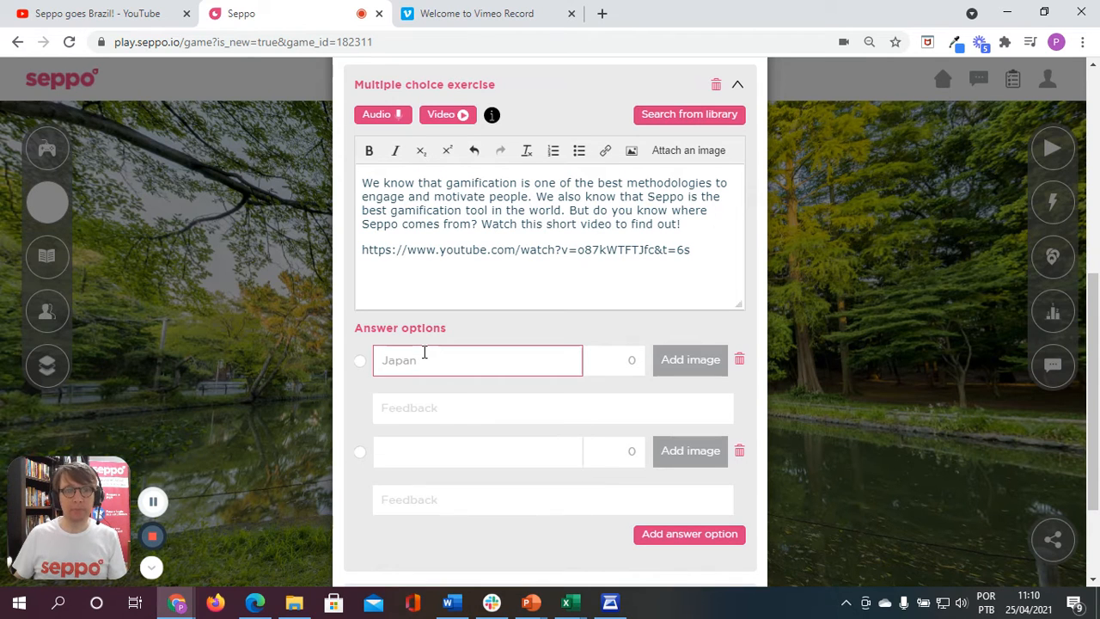
left_click(440, 409)
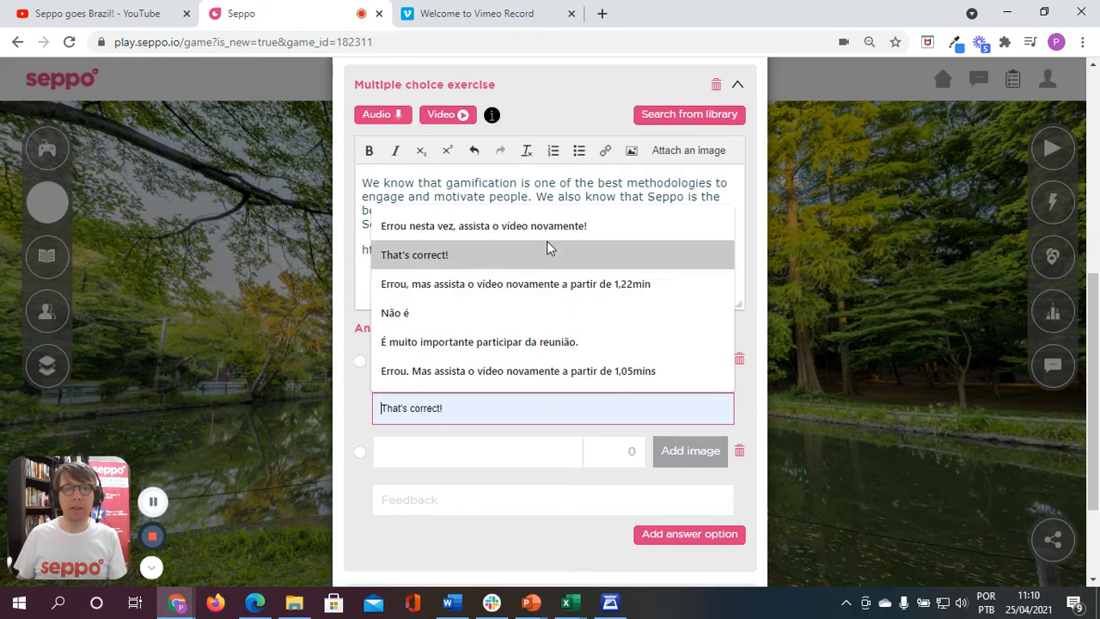
left_click(359, 415)
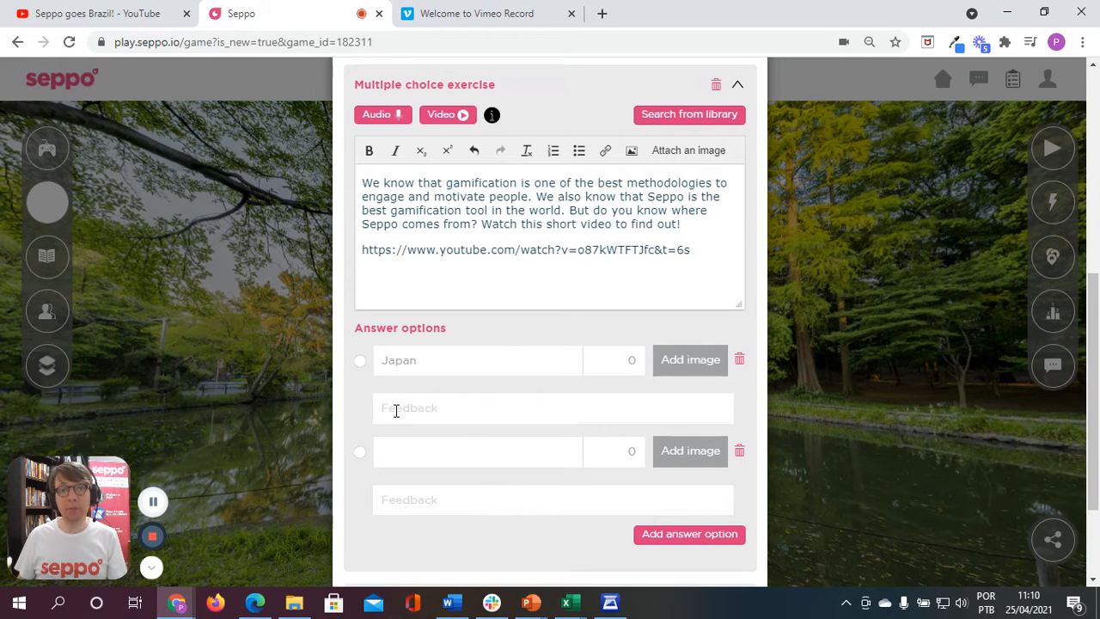
left_click(395, 411)
type("No")
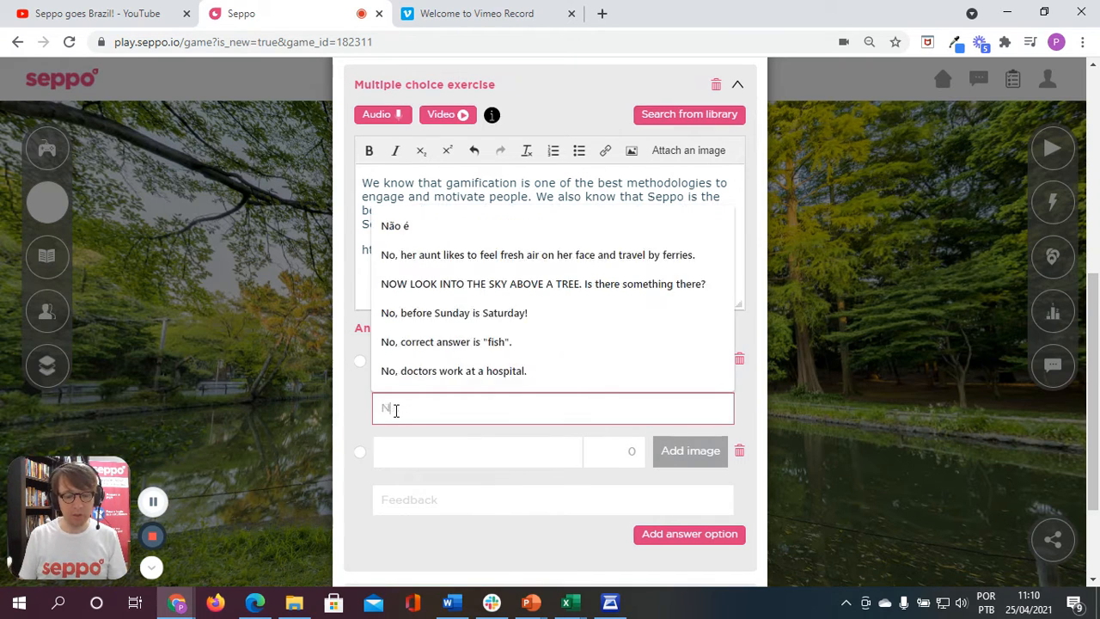
type(", that's ")
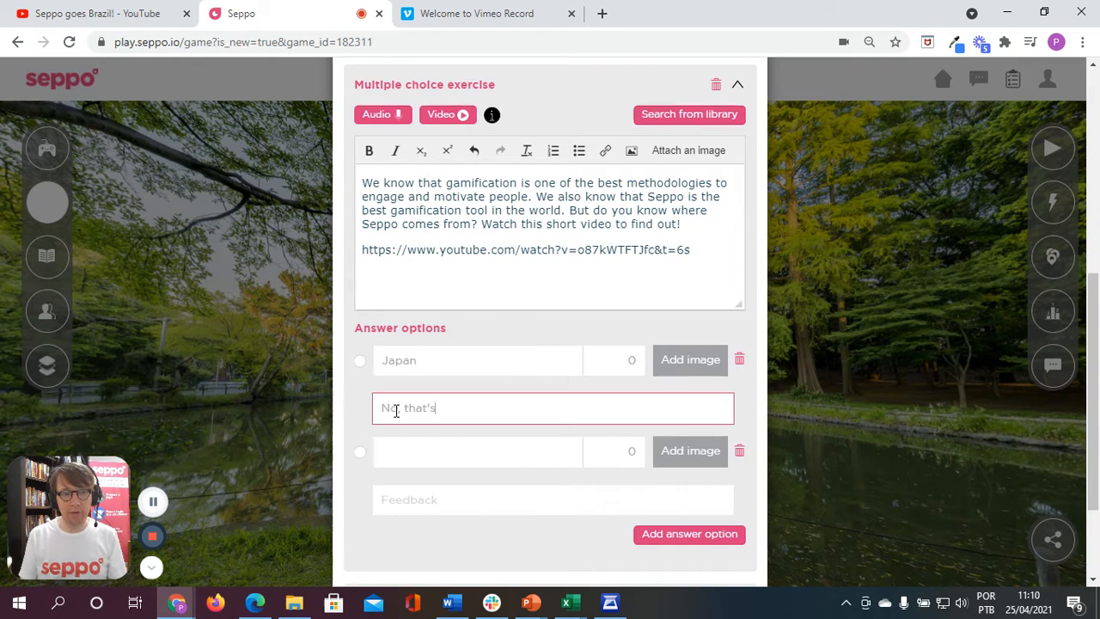
type("not correct")
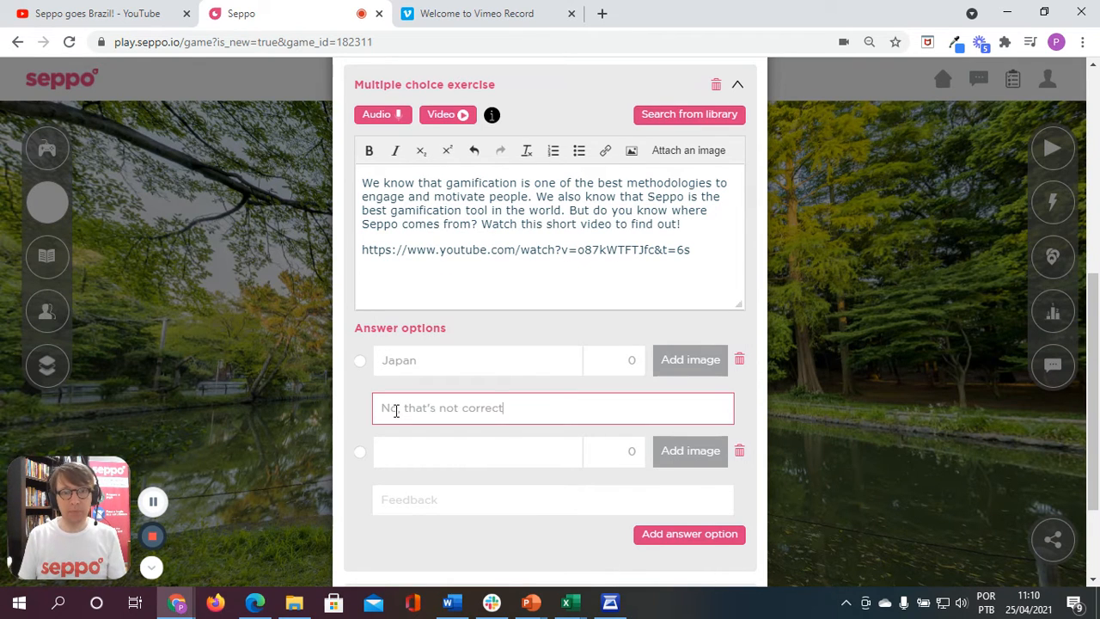
type(", please")
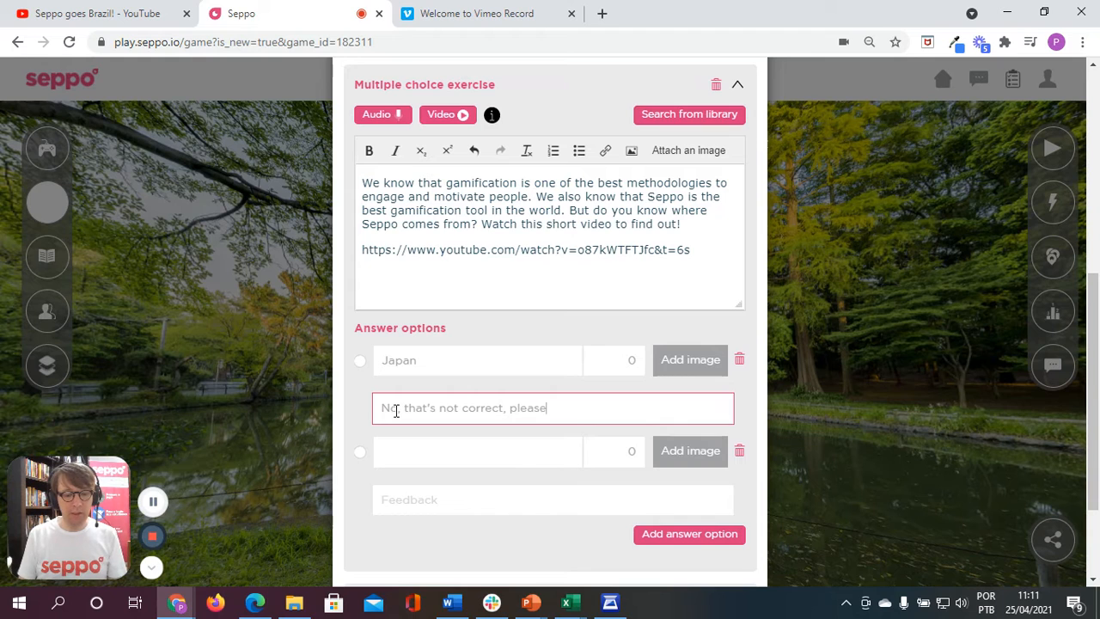
type(" watch the vide")
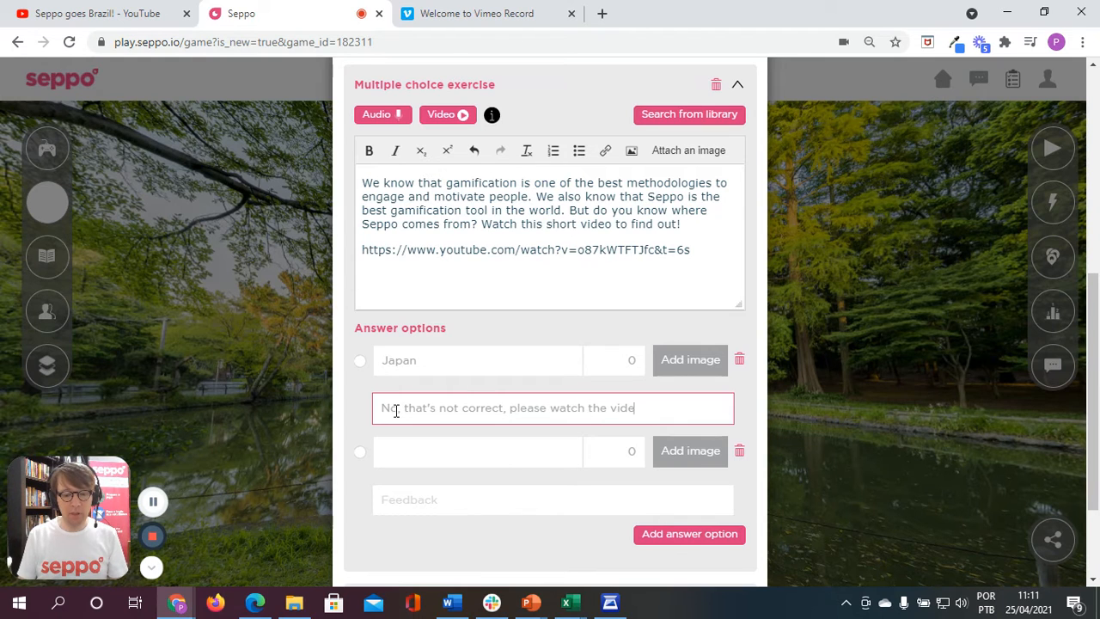
type("o again starting from")
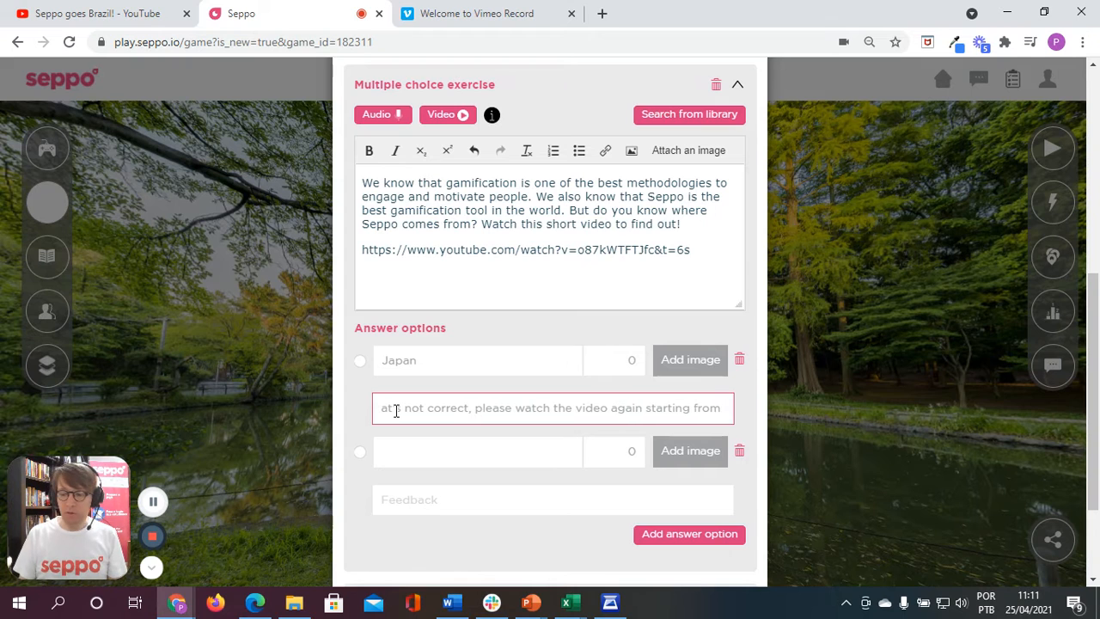
type(" 1m 1")
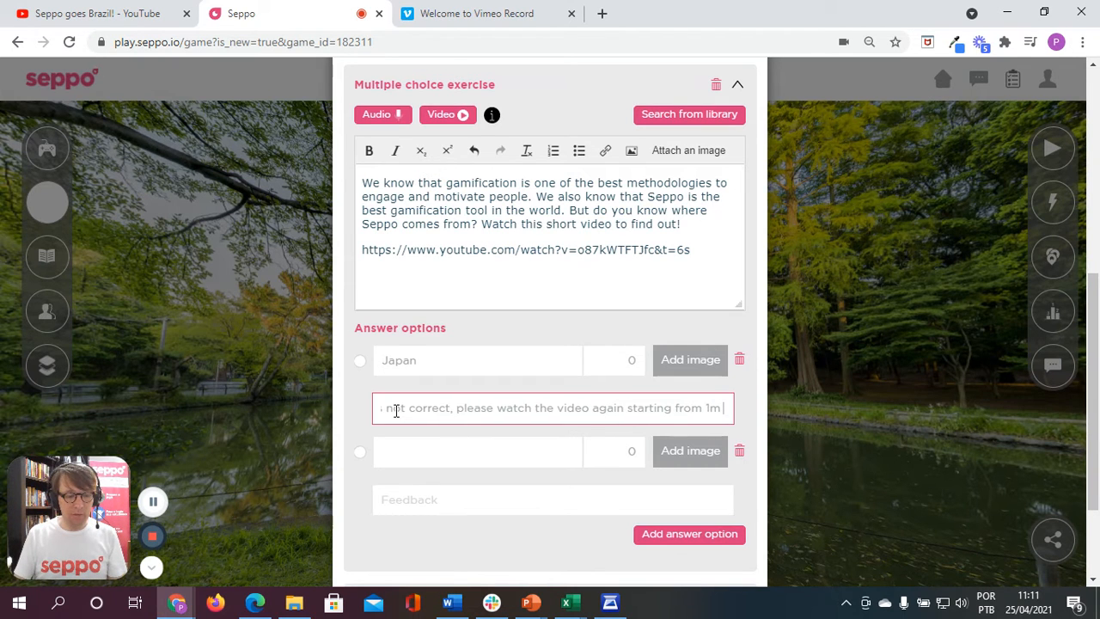
type("5s")
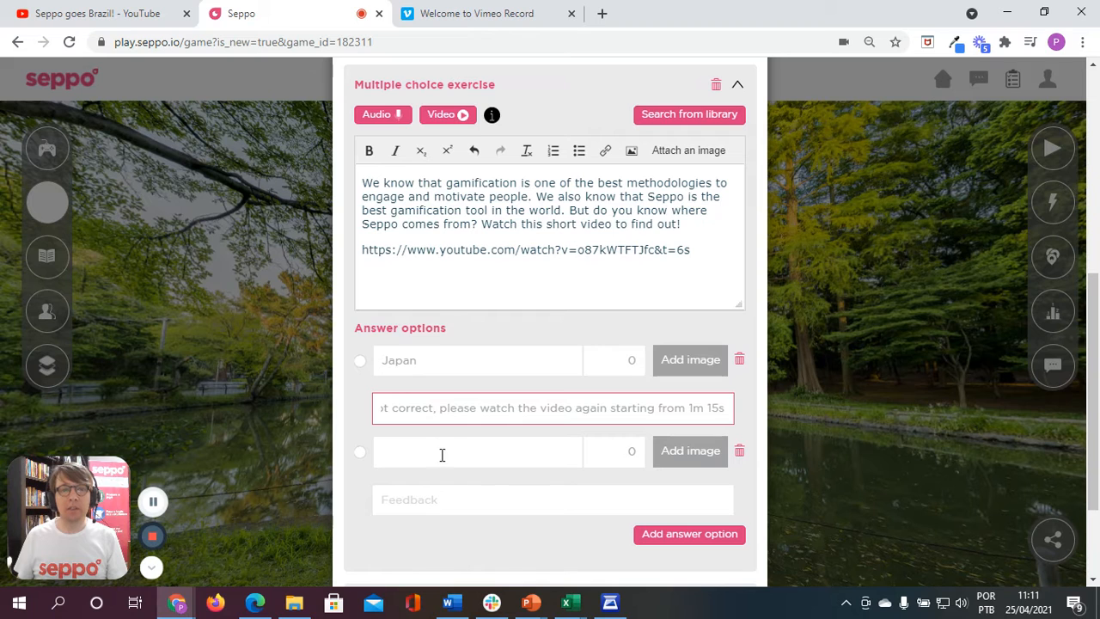
Step: Enter "Finland" as the second answer option and mark it as the correct answer
scroll(481, 447, "down", 1)
left_click(451, 381)
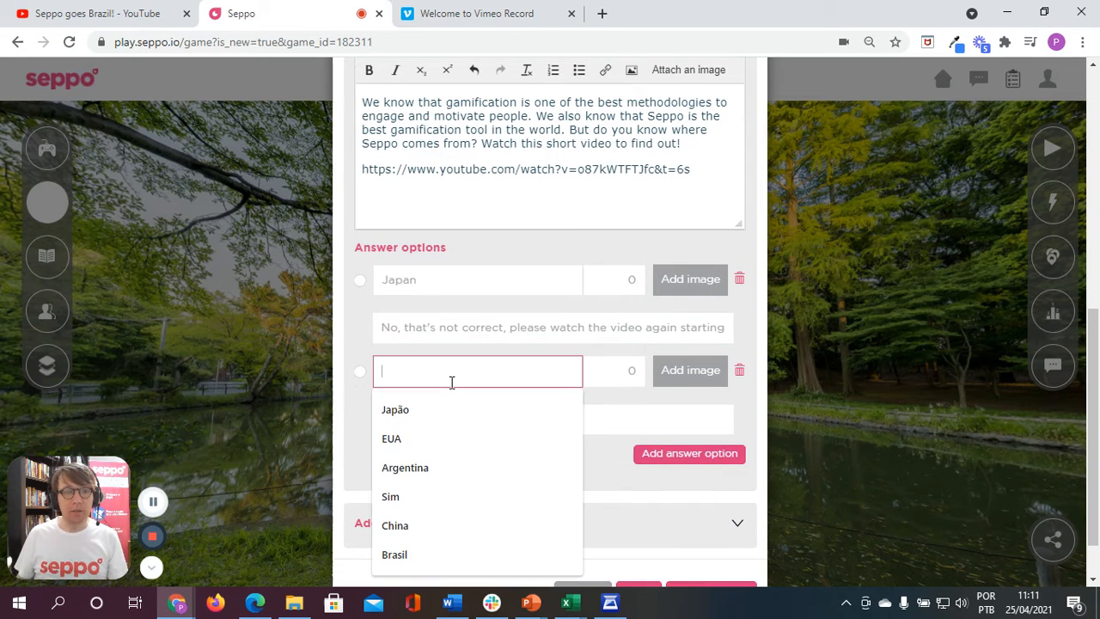
type("Finland")
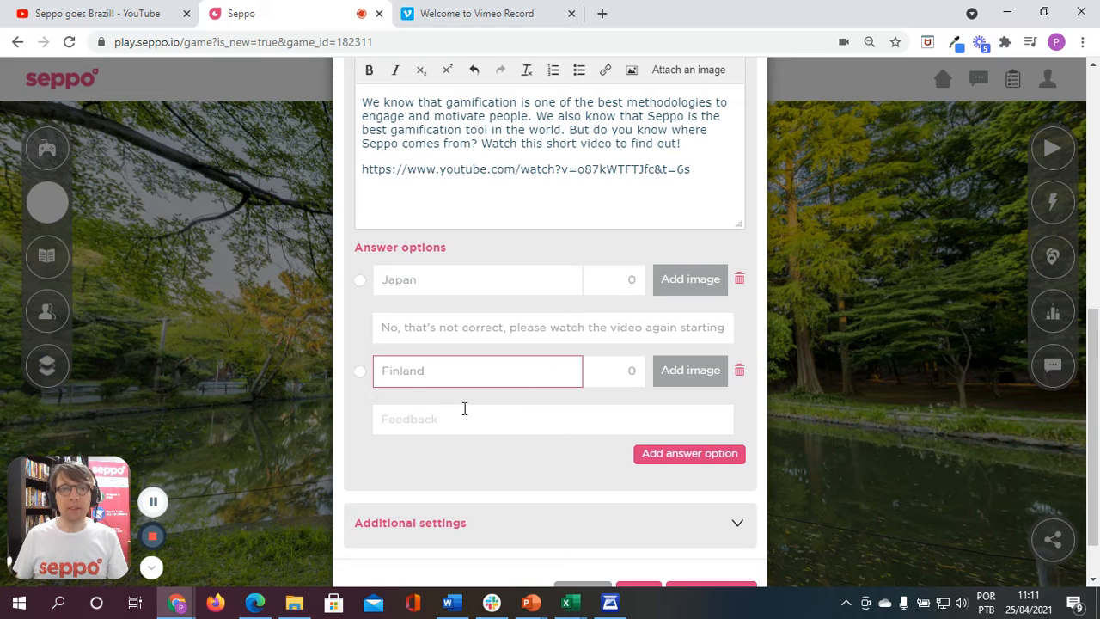
left_click(360, 375)
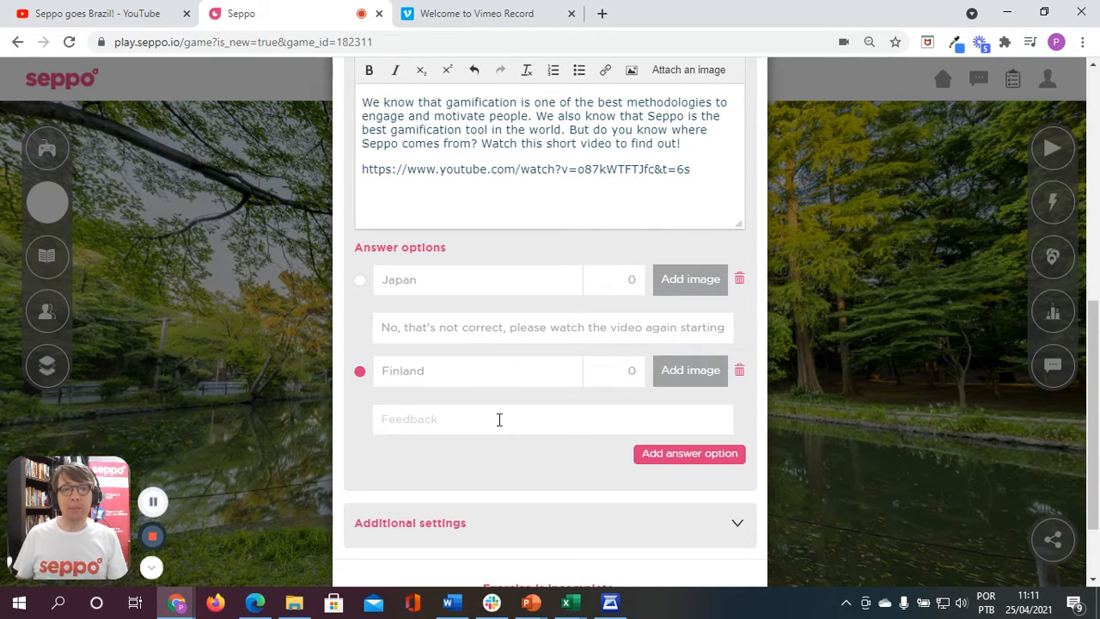
Step: Set the points for the Finland answer option to 1000
left_click(632, 368)
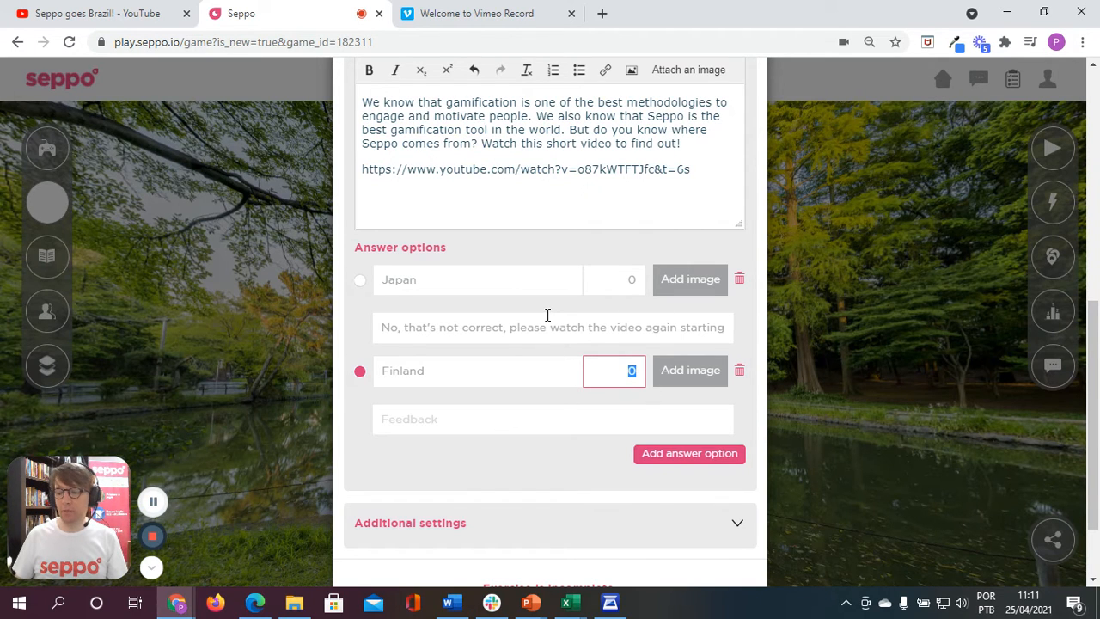
type("10")
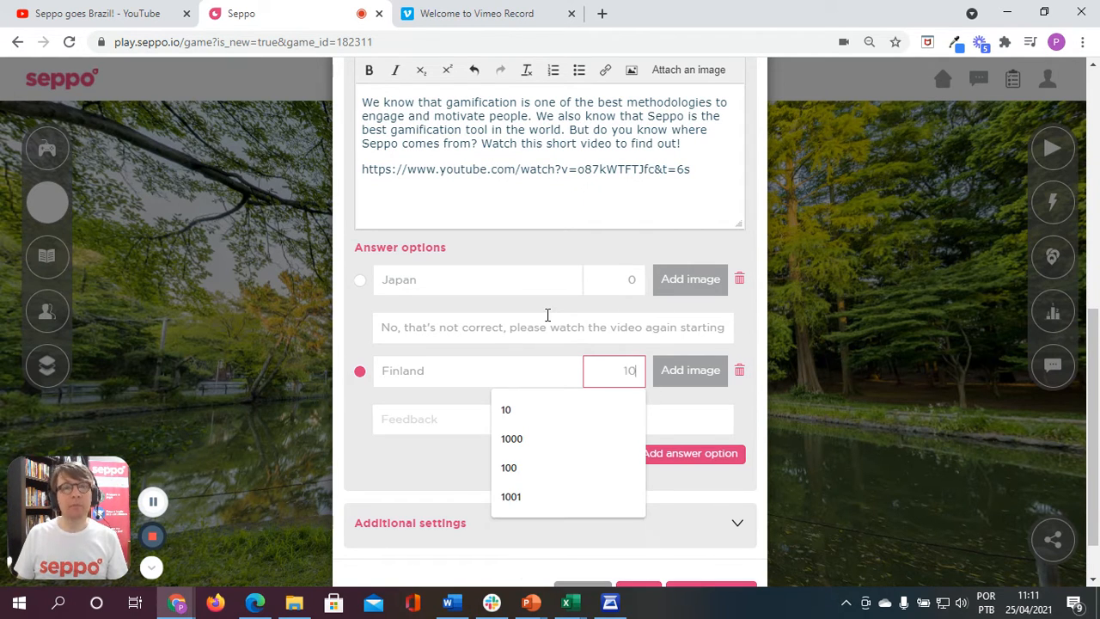
type("0")
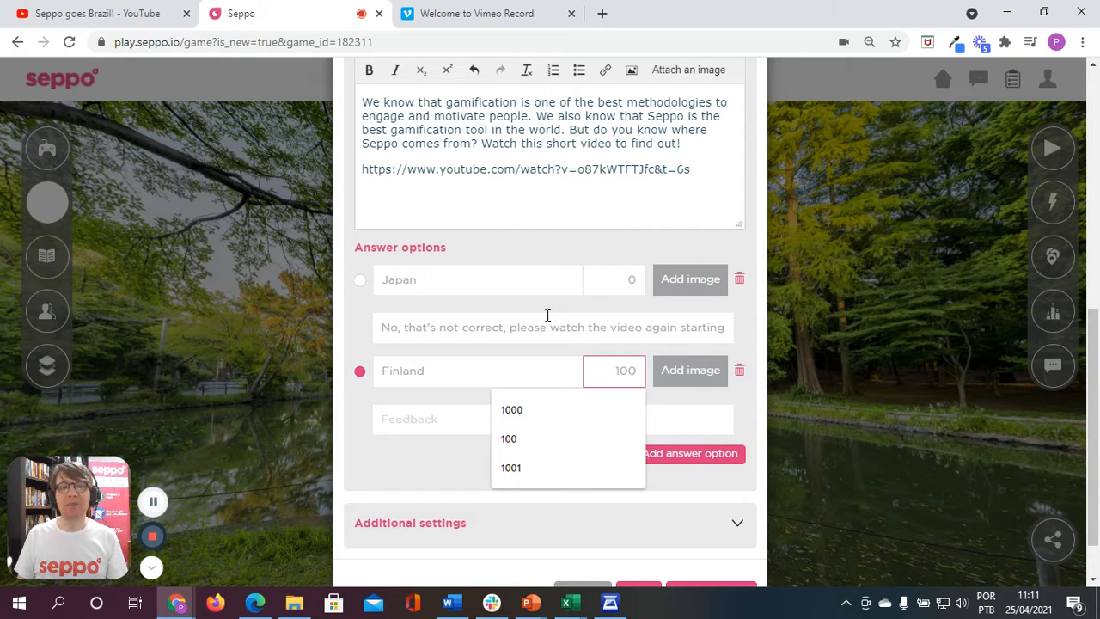
type("0")
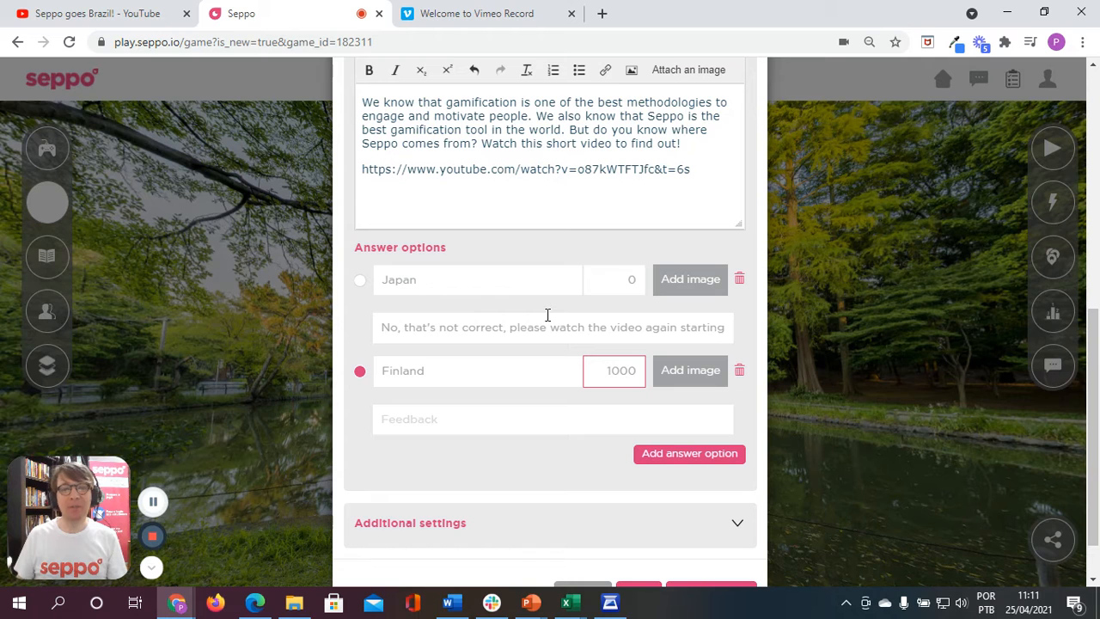
left_click_drag(611, 371, 637, 371)
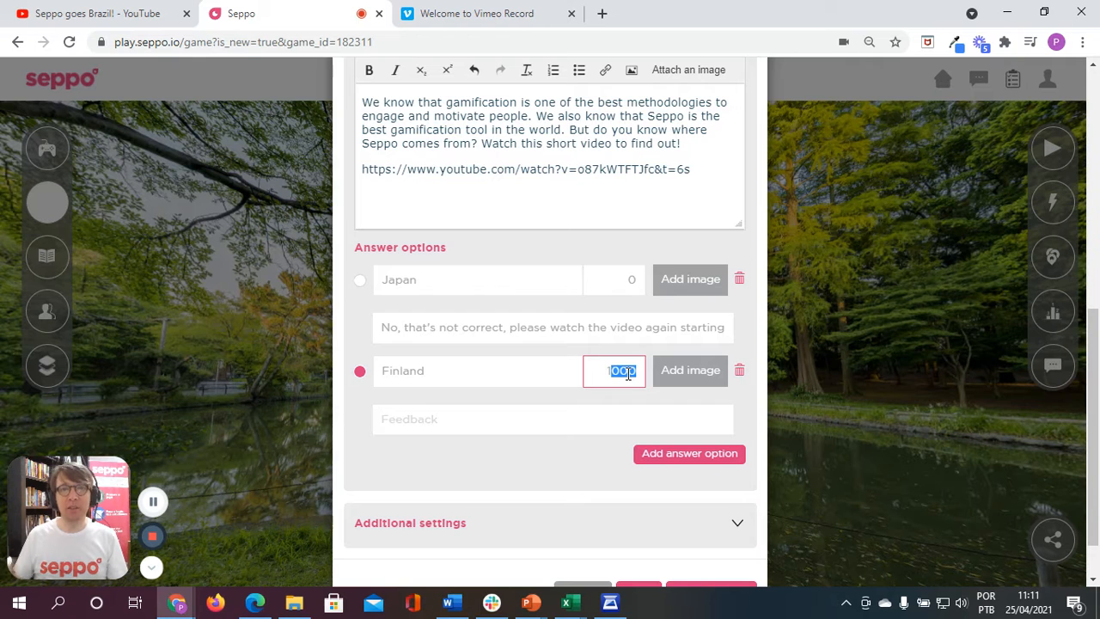
Step: Enter "That's correct, well done!!" as the feedback for the Finland answer option
left_click(611, 368)
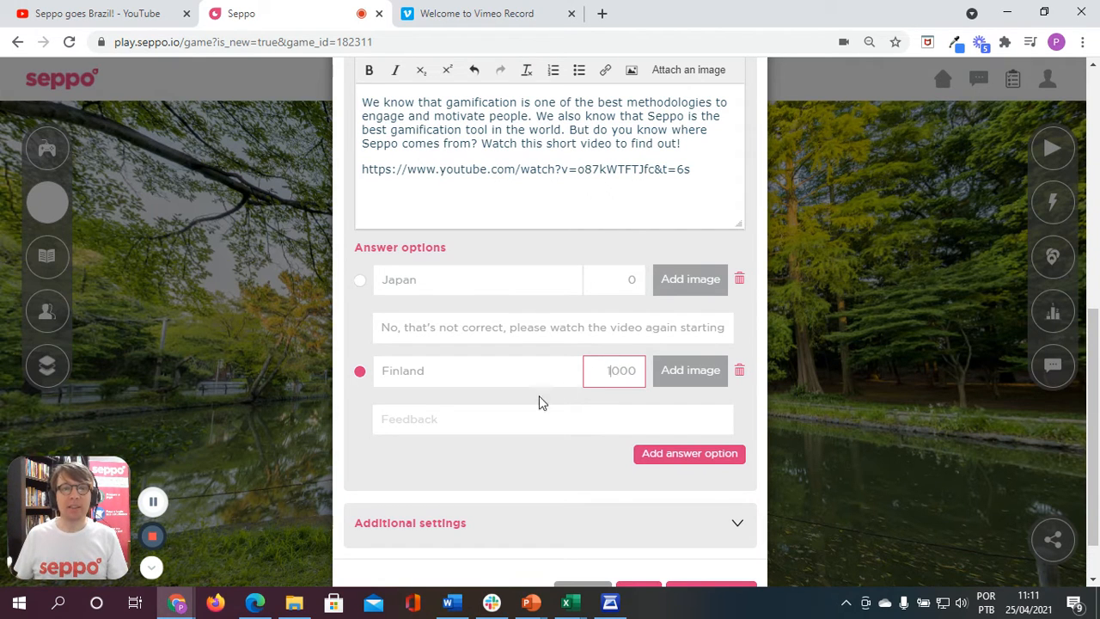
left_click(430, 420)
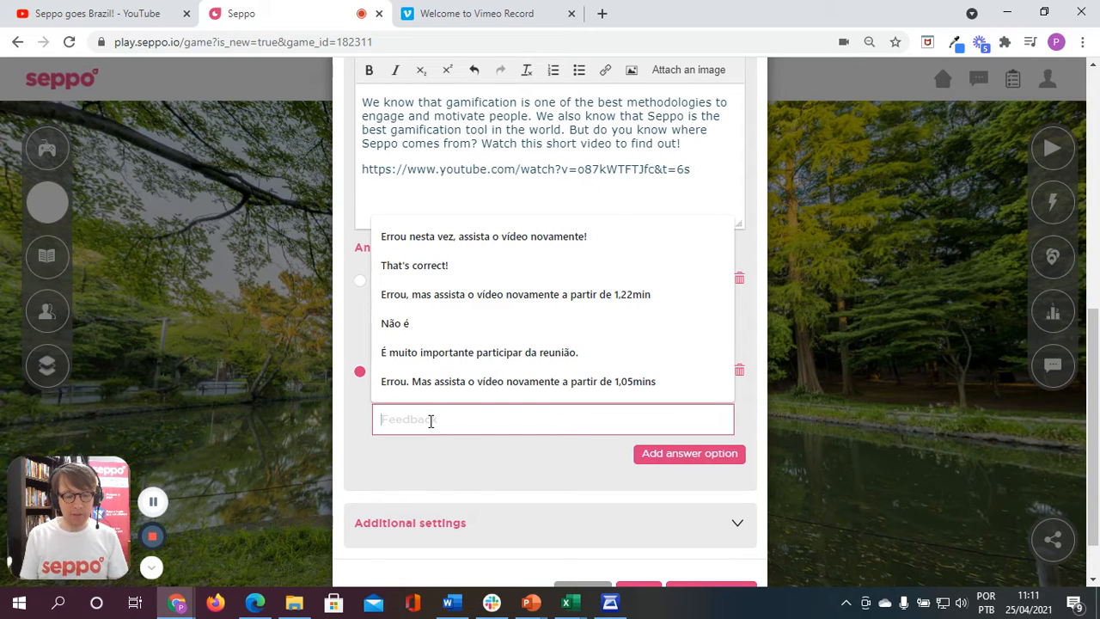
type("That's correfct")
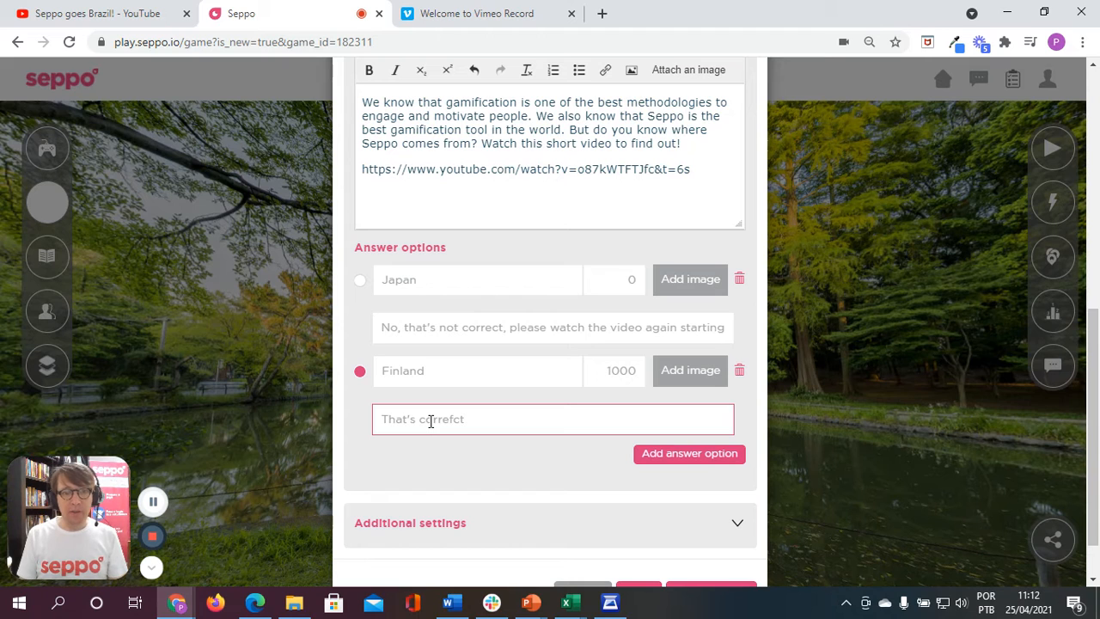
double_click(431, 421)
type("correct, ")
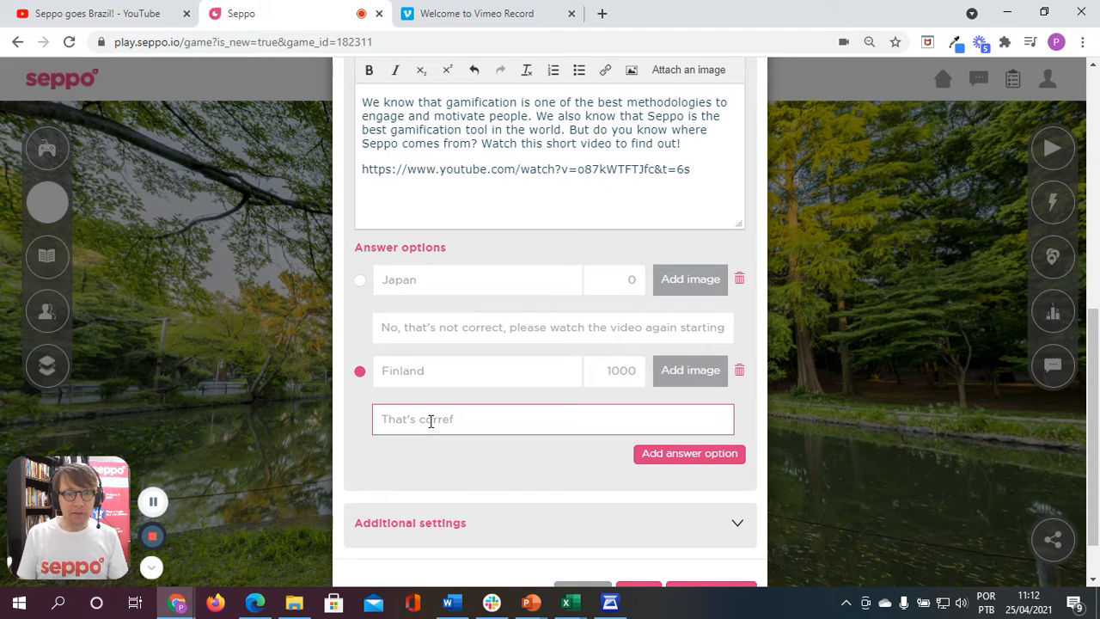
type("well do")
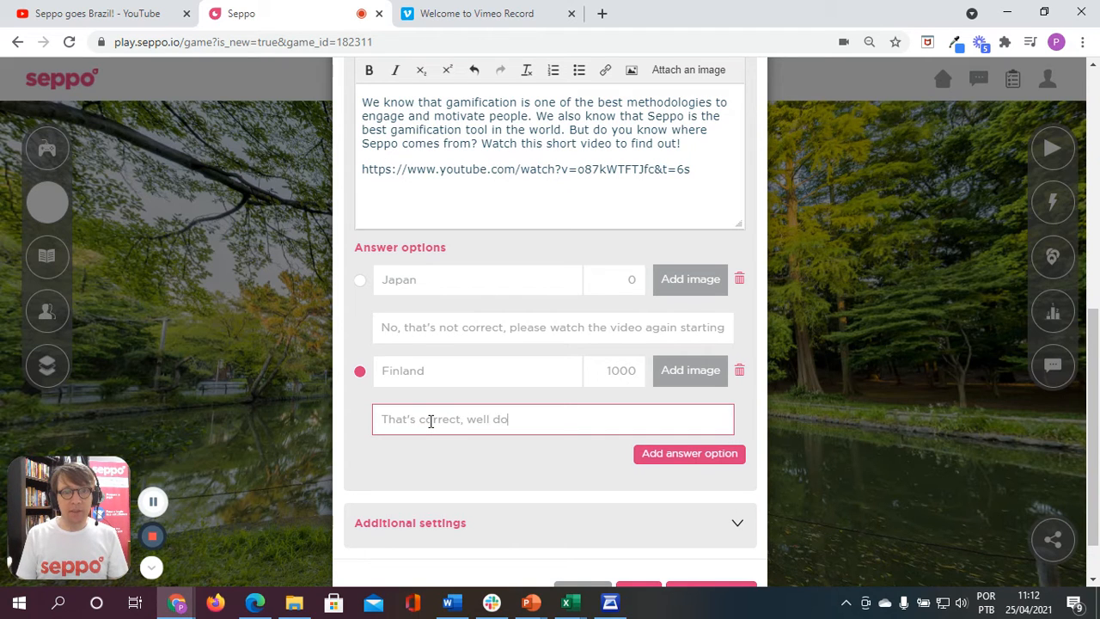
type("ne!!")
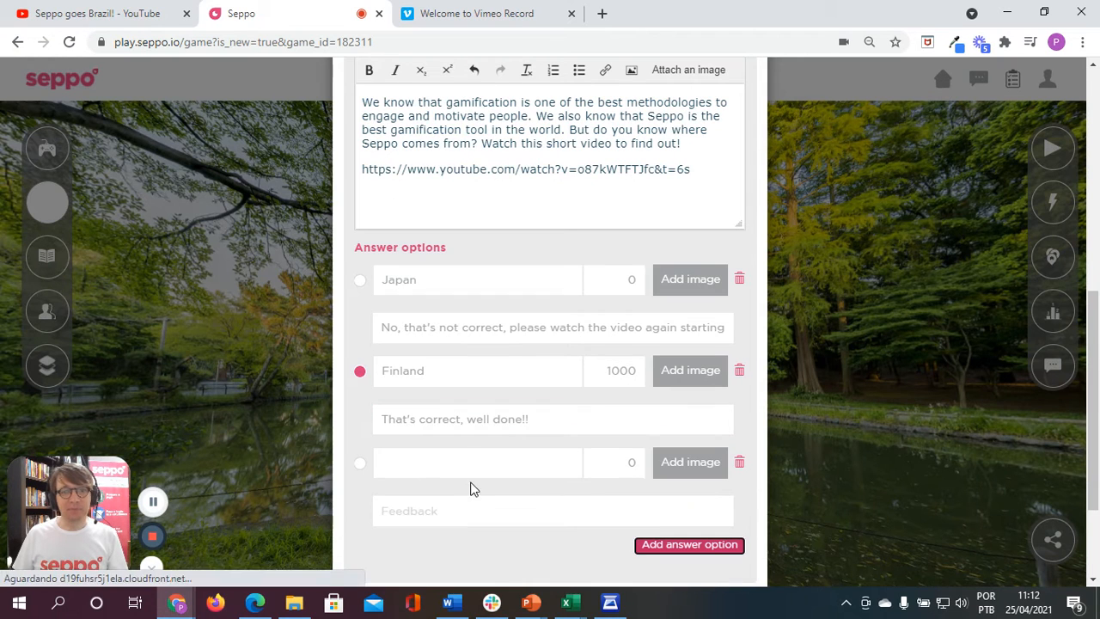
Step: Add "Brazil" as the third answer option with the placeholder feedback "fsd fdsf sdf s", and save and close the exercise
left_click(419, 464)
type("Brazil")
left_click(419, 510)
type("fsd fdf sdf s")
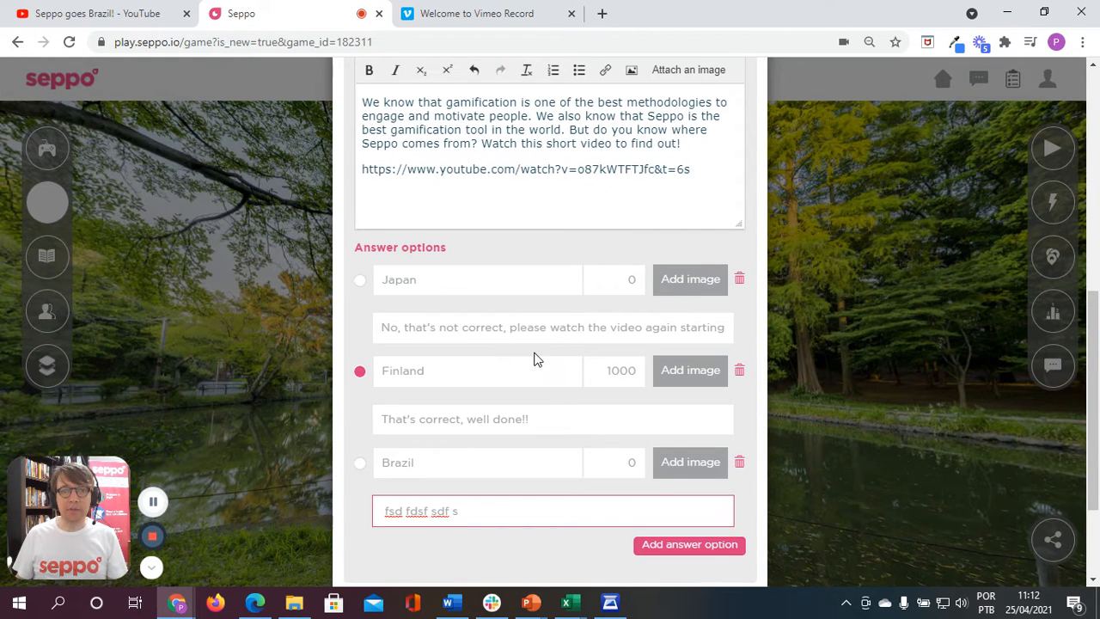
scroll(533, 360, "down", 2)
left_click(711, 540)
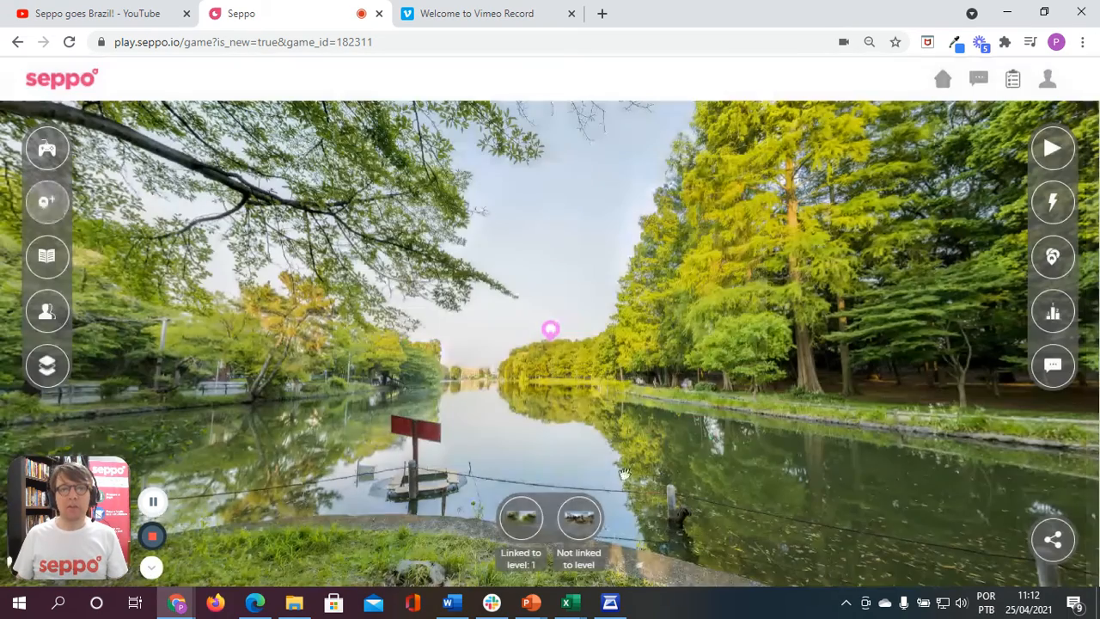
Step: Move the Gamification exercise marker from the centre of the gameboard to the trees on the lake's left bank
mouse_move(559, 335)
mouse_move(552, 333)
left_mouse_down()
mouse_move(715, 378)
mouse_move(513, 325)
mouse_move(693, 382)
mouse_move(516, 348)
mouse_move(343, 358)
mouse_move(247, 387)
mouse_move(232, 371)
left_mouse_up()
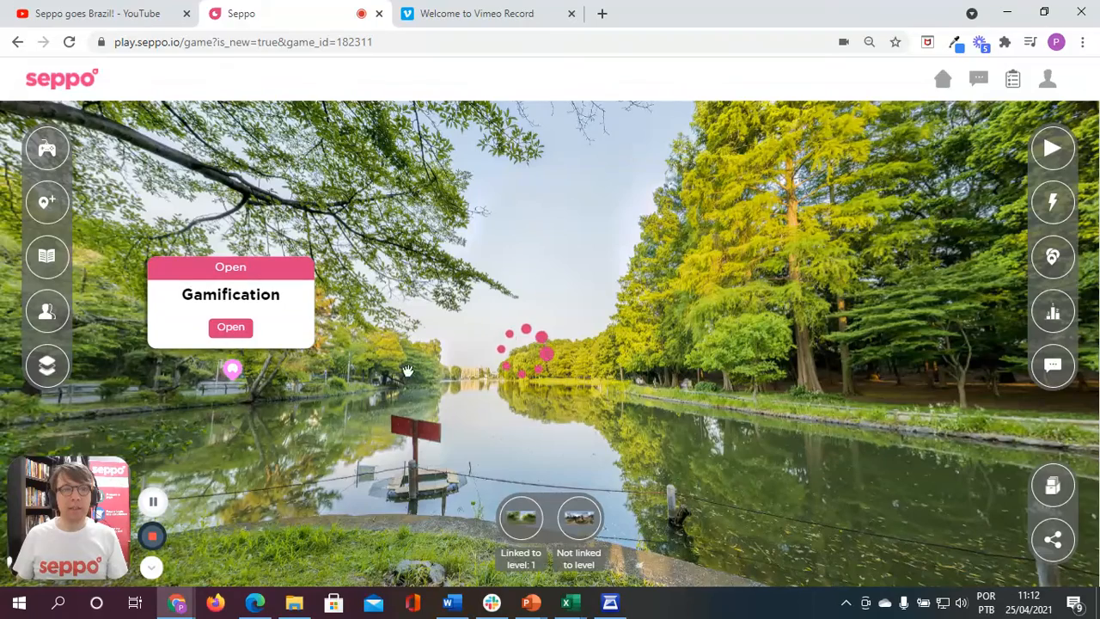
left_click(352, 239)
Step: Create a new exercise named "Seppo players" and make it a creative exercise
left_click(47, 203)
left_click(383, 206)
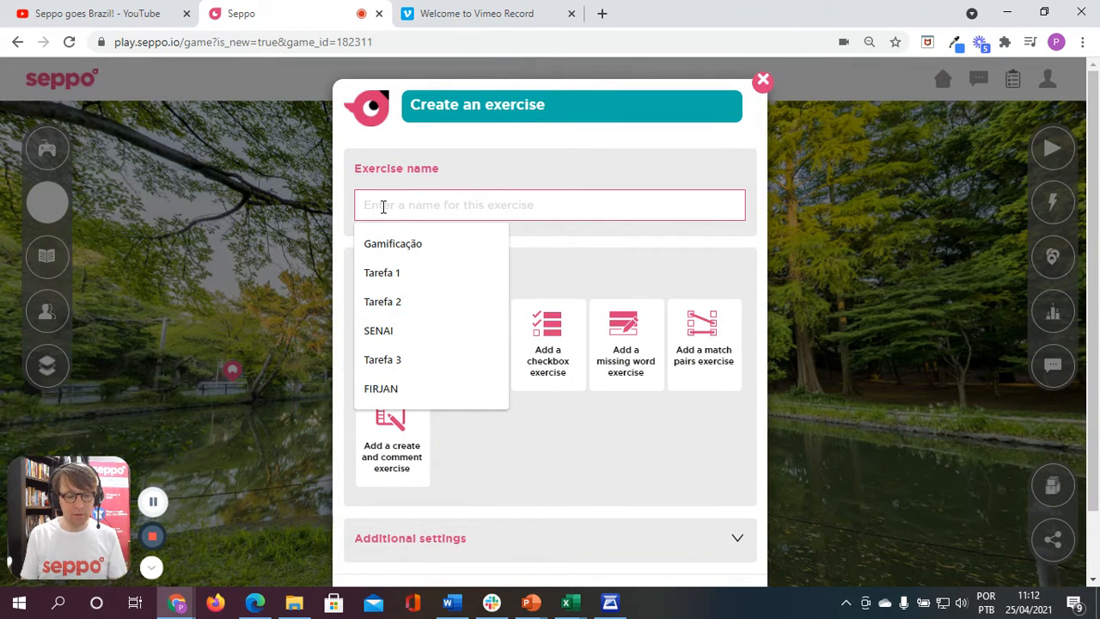
type("Seppo players")
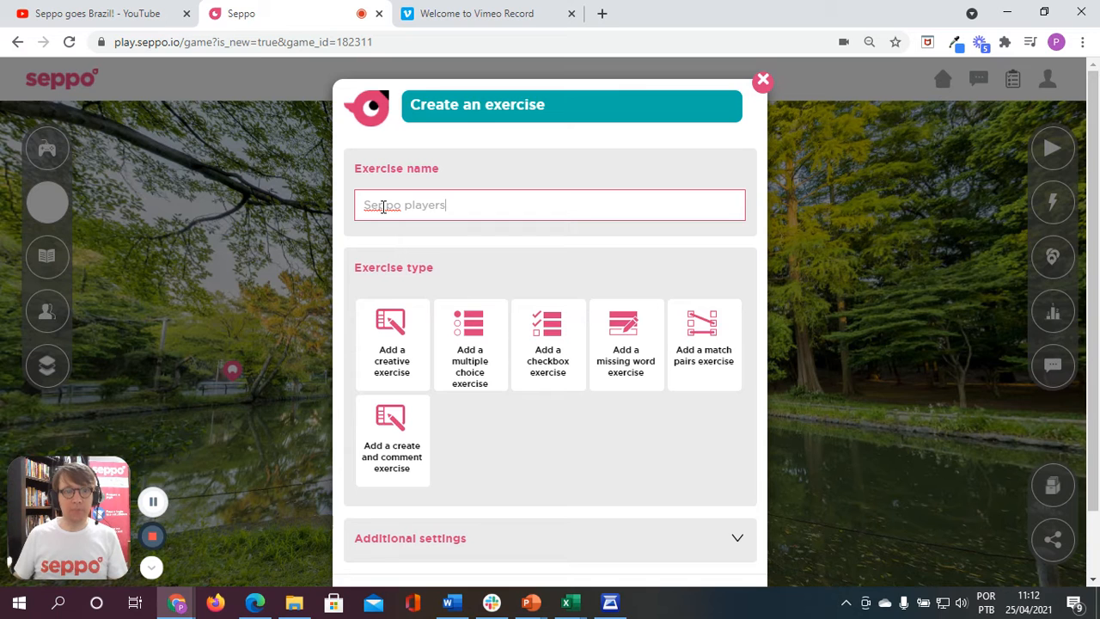
left_click(407, 355)
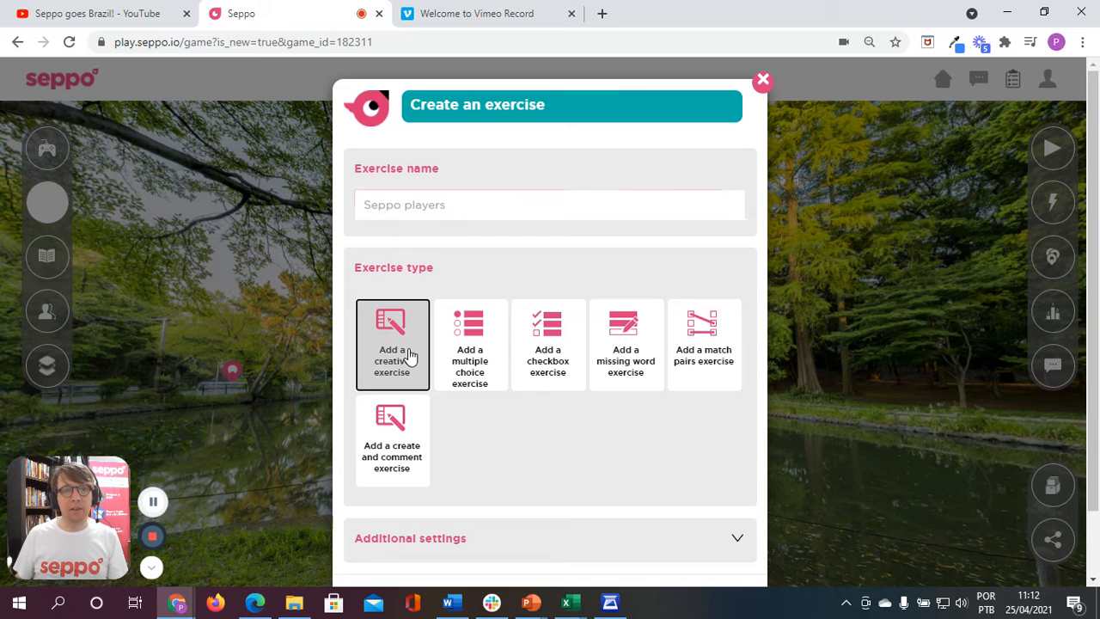
Step: Copy the paragraph asking players for a selfie or video introduction from the Word document and paste it as the creative exercise's text
left_click(424, 188)
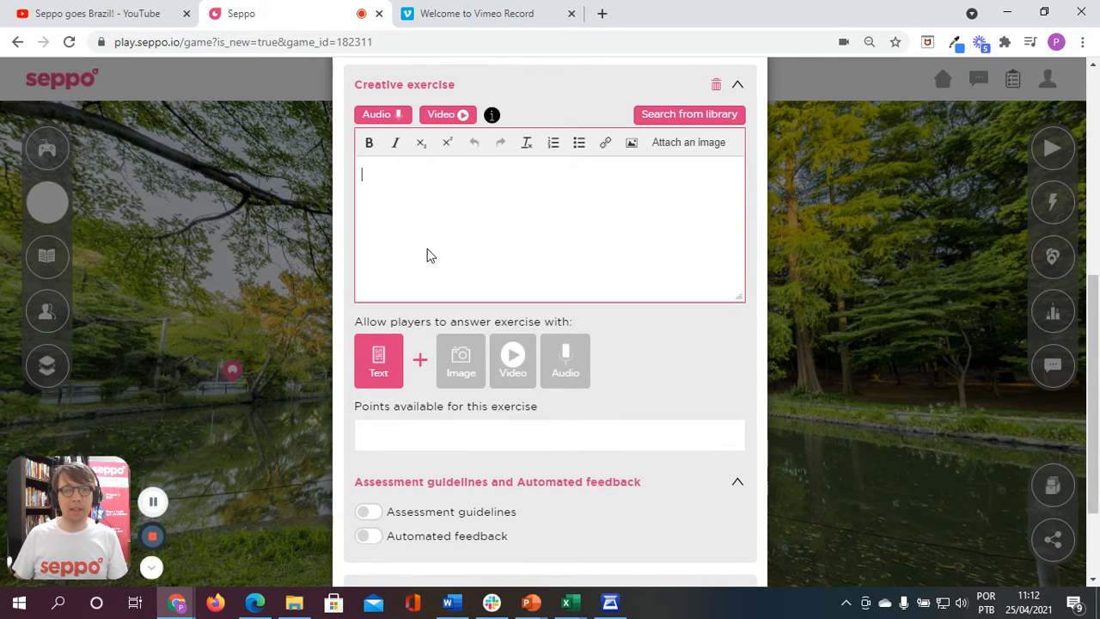
left_click(447, 602)
left_click_drag(744, 395, 280, 386)
key("ctrl+c")
key("alt+Tab")
key("ctrl+v")
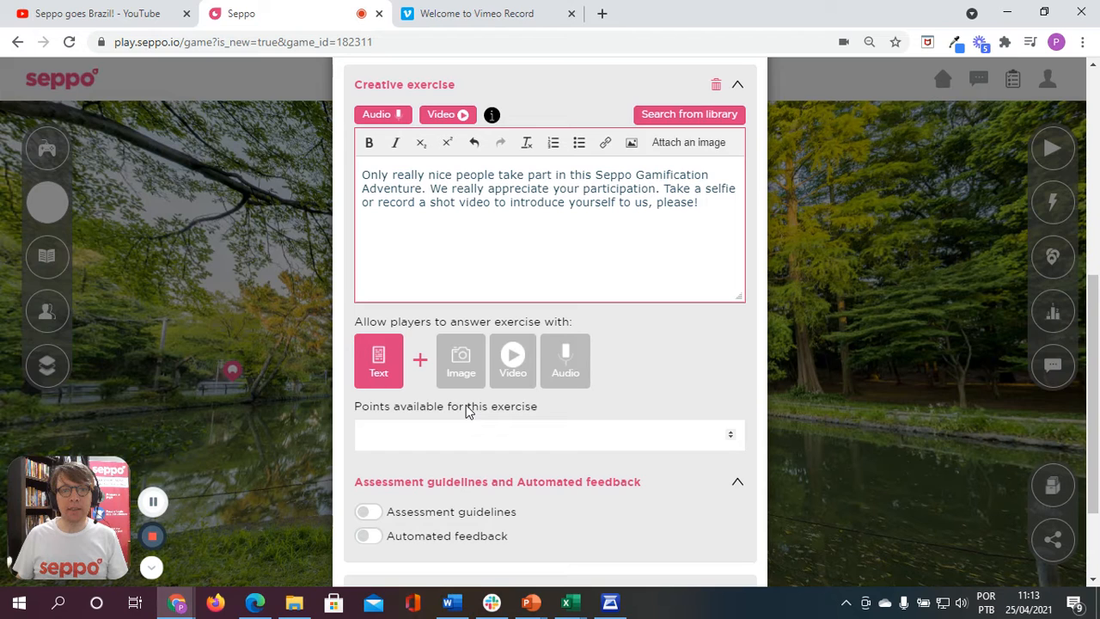
Step: Allow players to answer with image and video besides text, leaving audio off, and set the exercise's available points to 2000
left_click(471, 377)
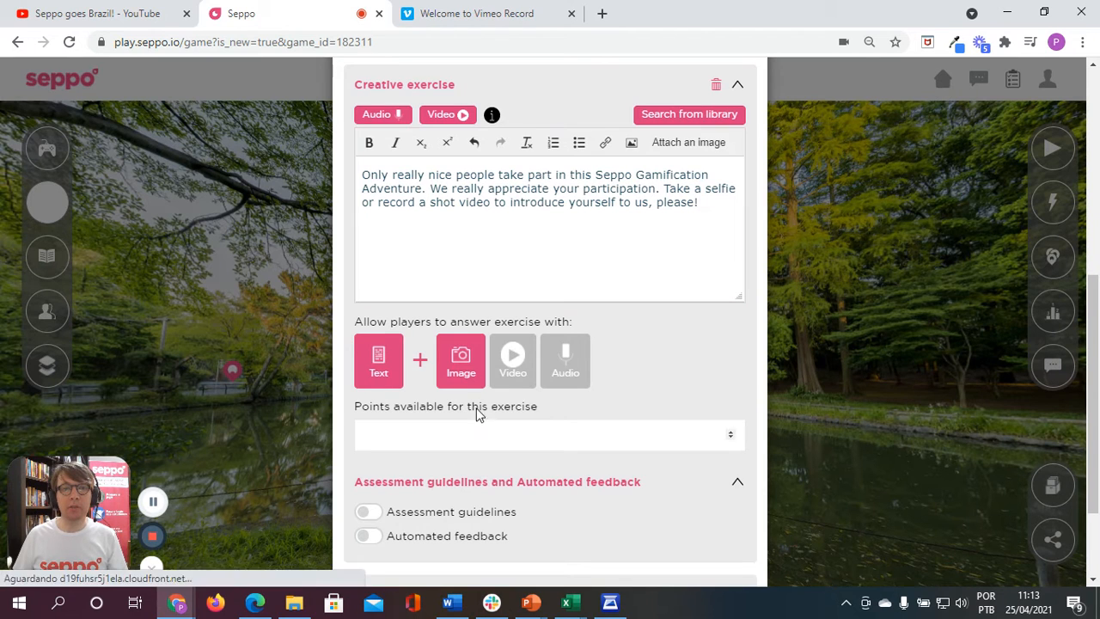
left_click(509, 370)
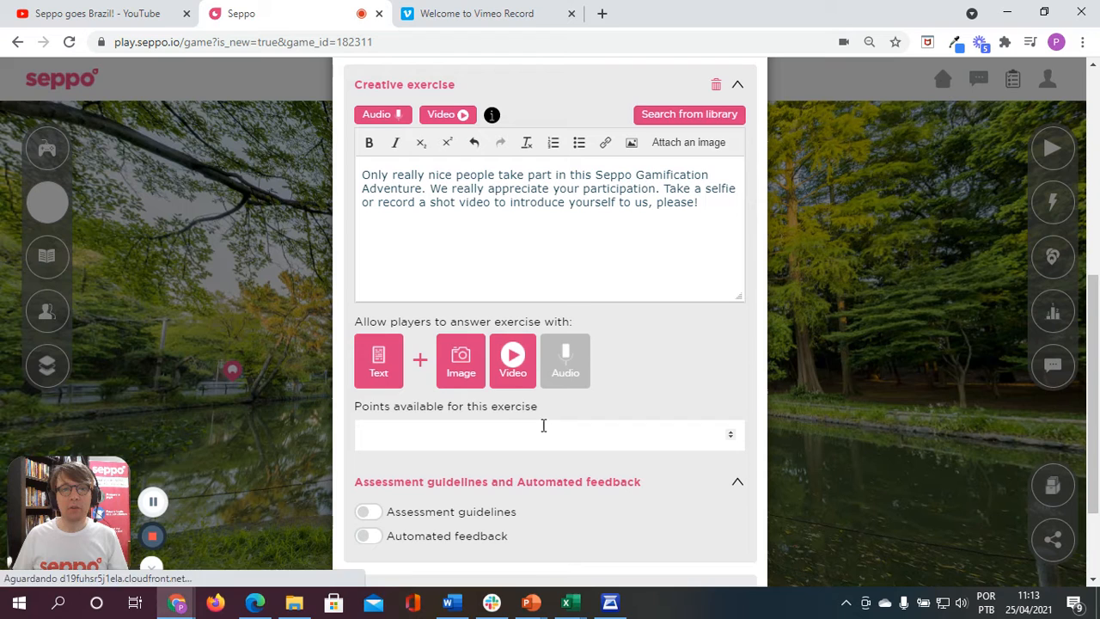
left_click(565, 378)
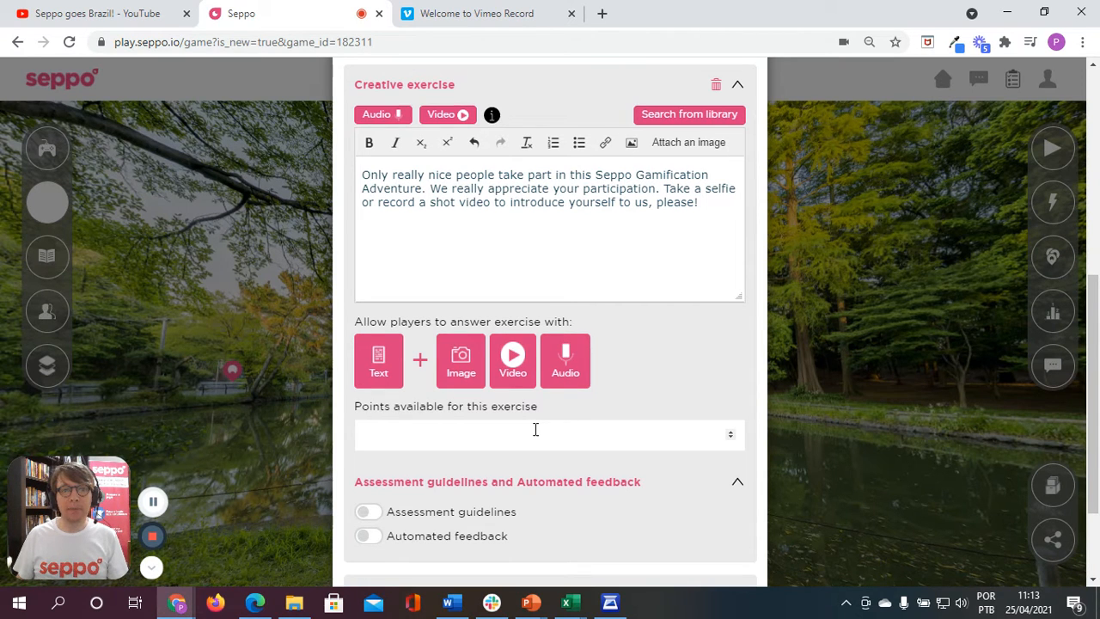
left_click(565, 377)
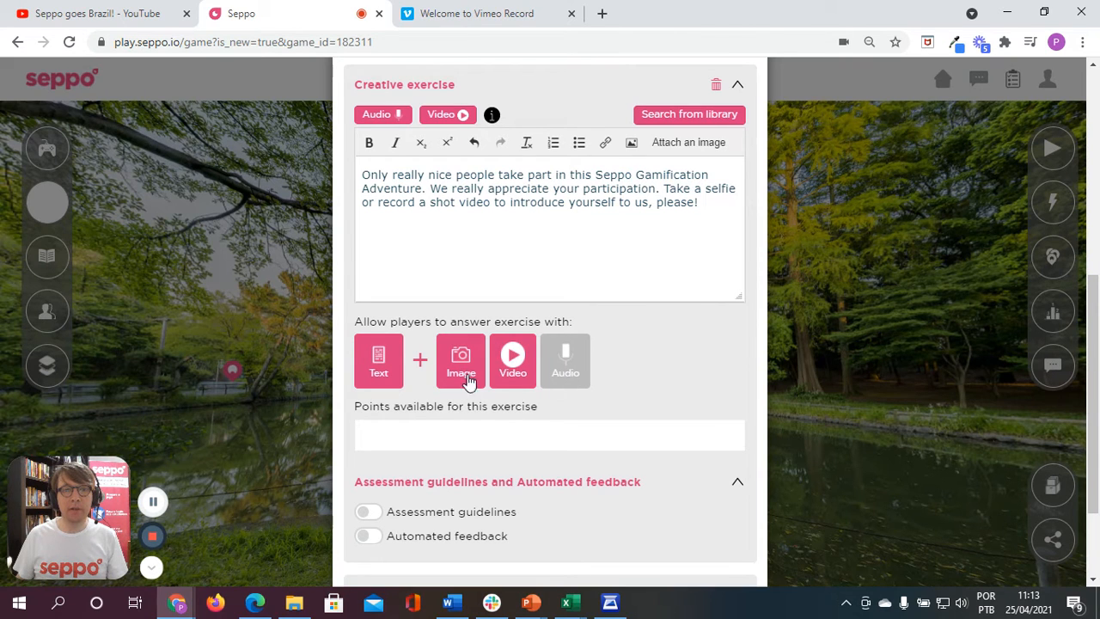
left_click(413, 440)
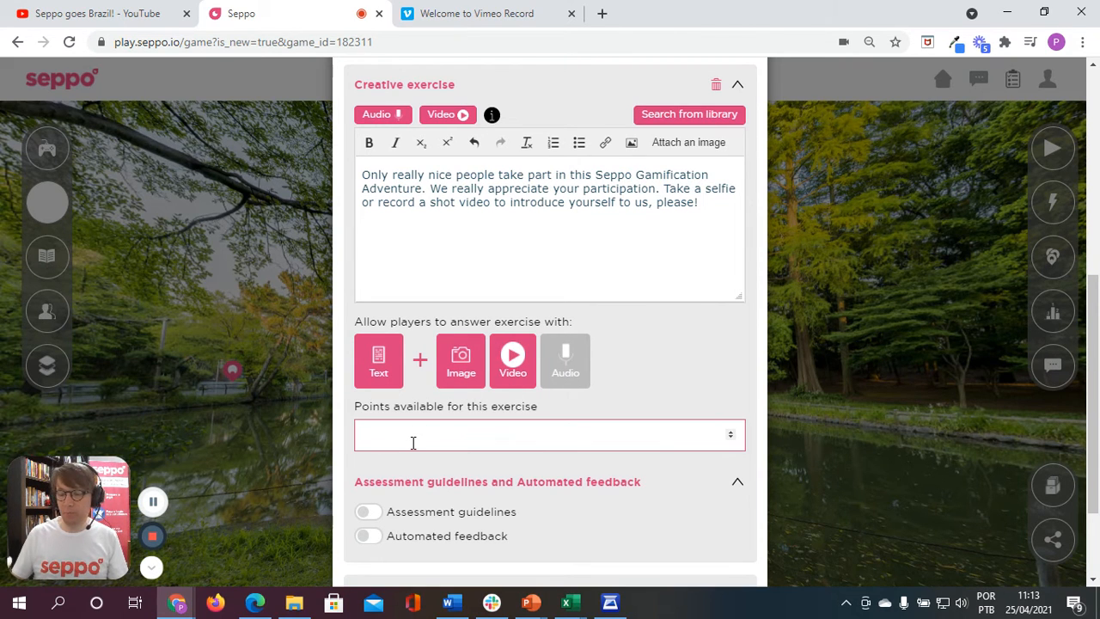
type("2000")
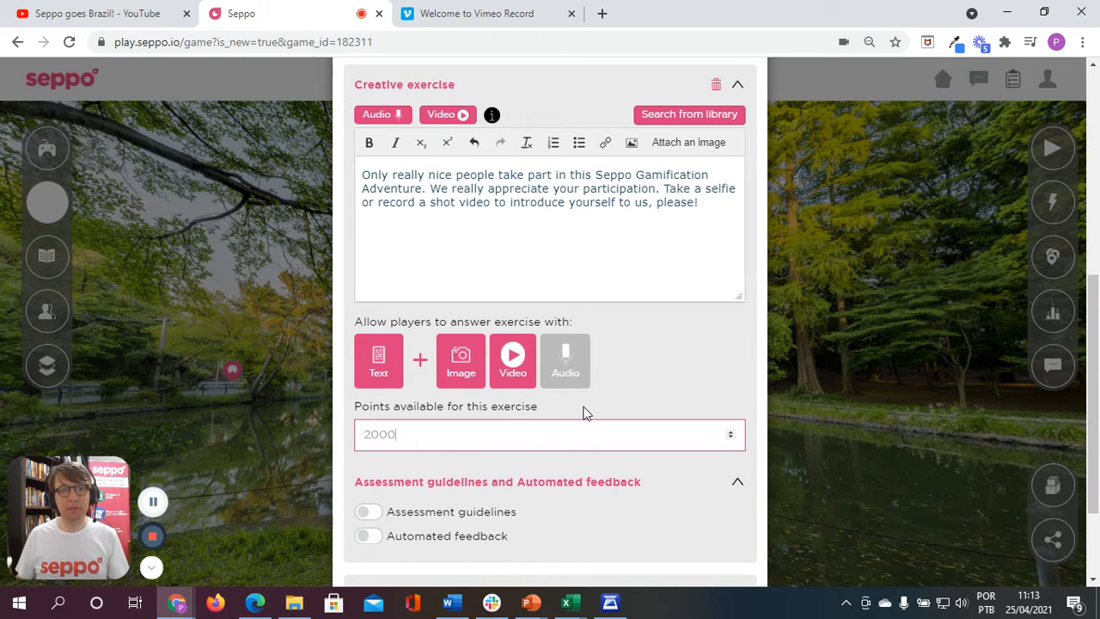
Step: Turn on automated feedback for the creative exercise and set its automatic points to 100%
scroll(582, 417, "down", 1)
scroll(481, 307, "up", 2)
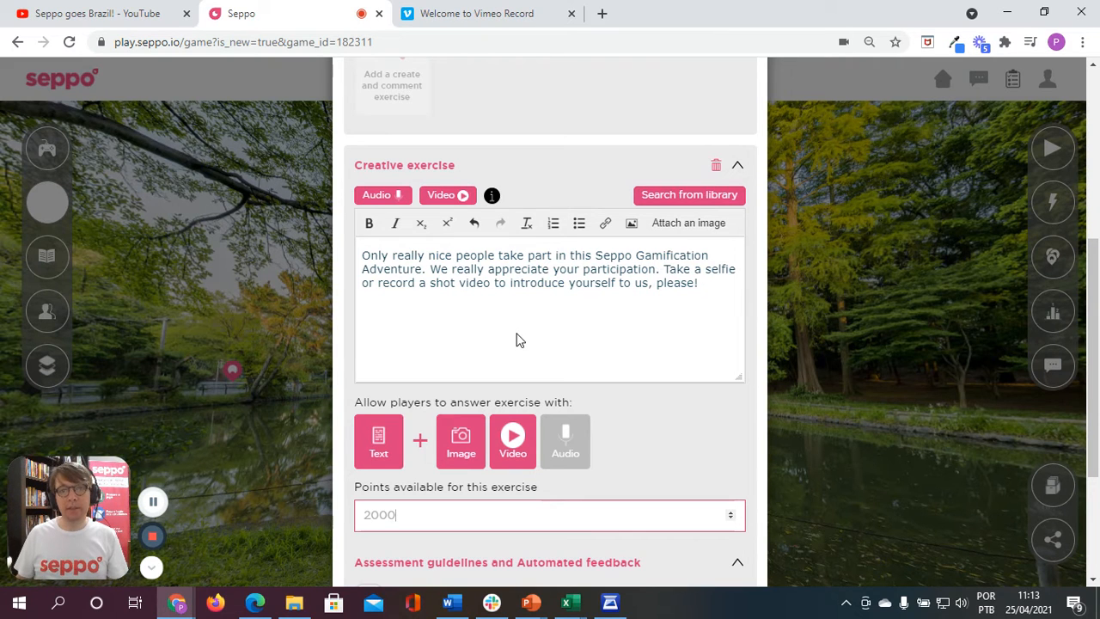
scroll(516, 339, "down", 3)
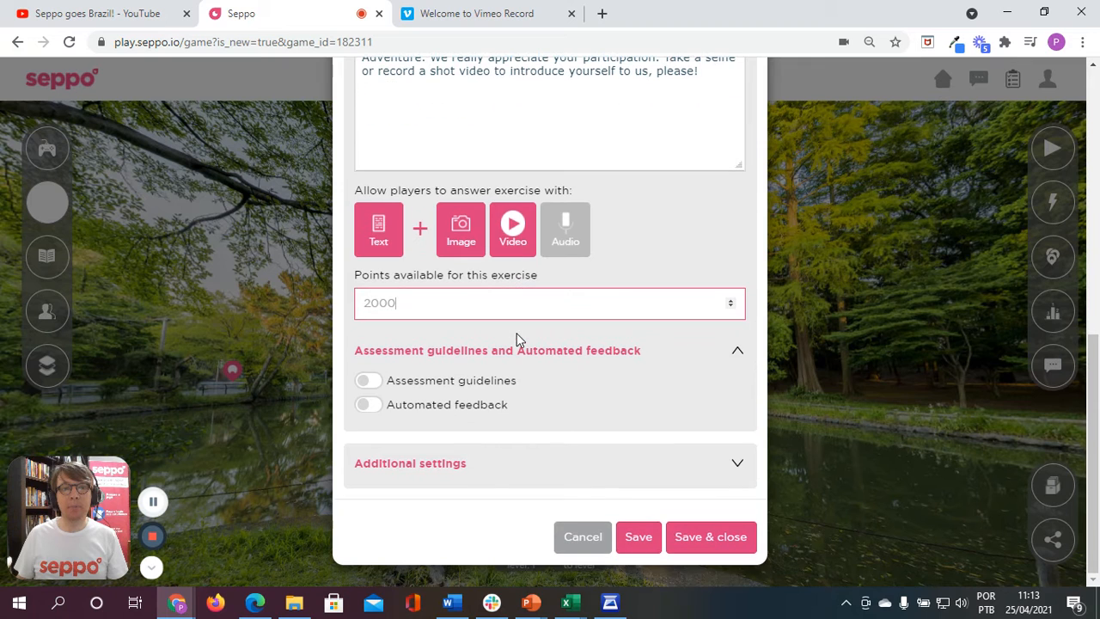
left_click(407, 414)
scroll(578, 342, "down", 3)
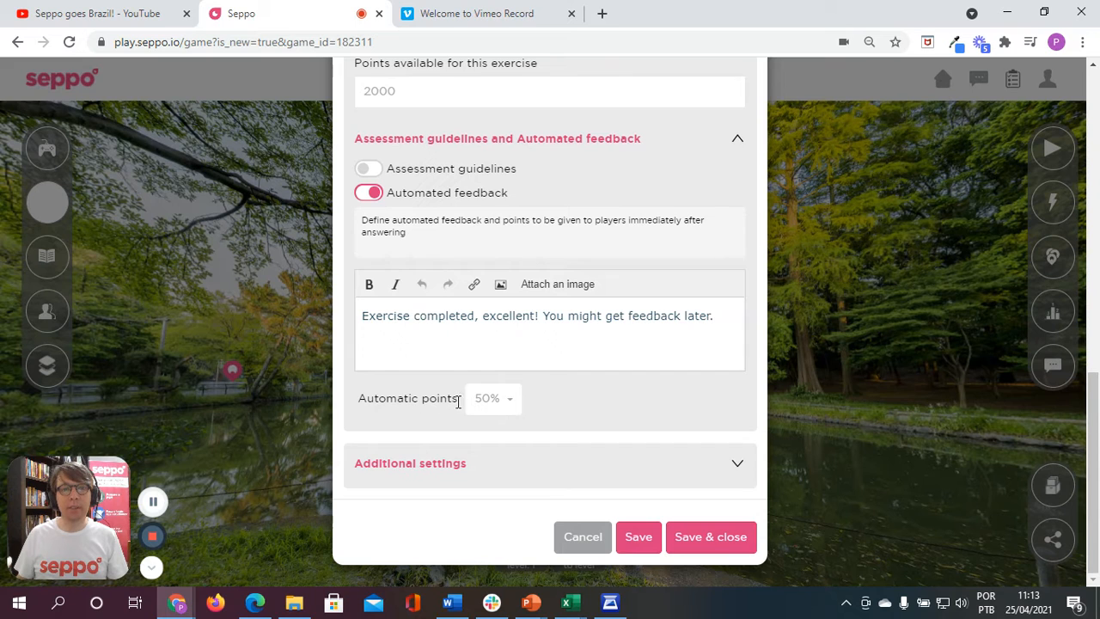
left_click(514, 405)
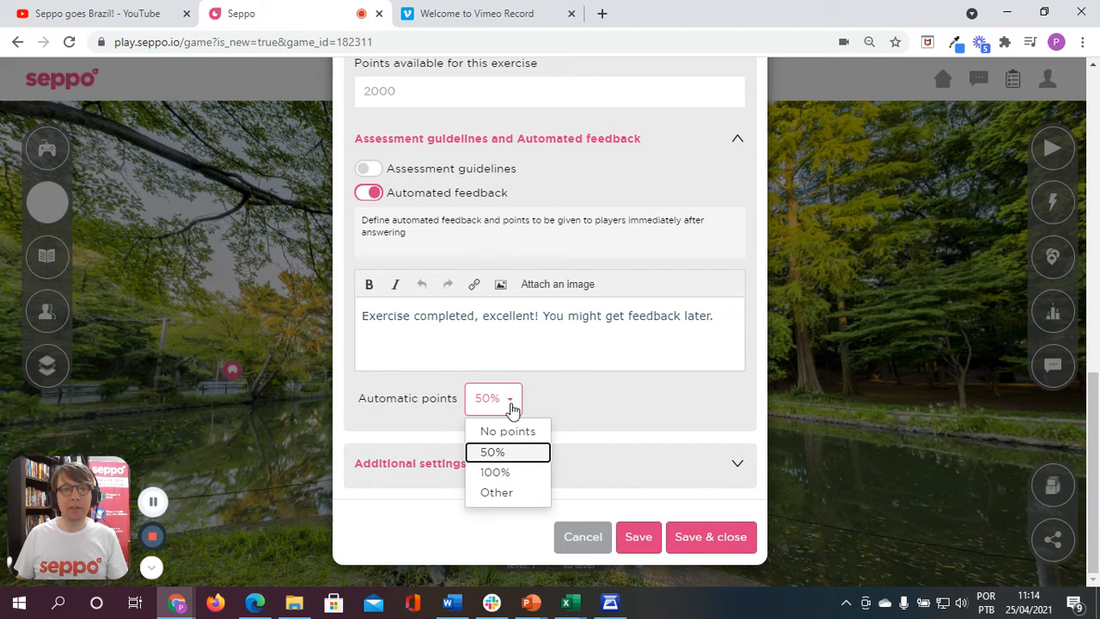
left_click(511, 474)
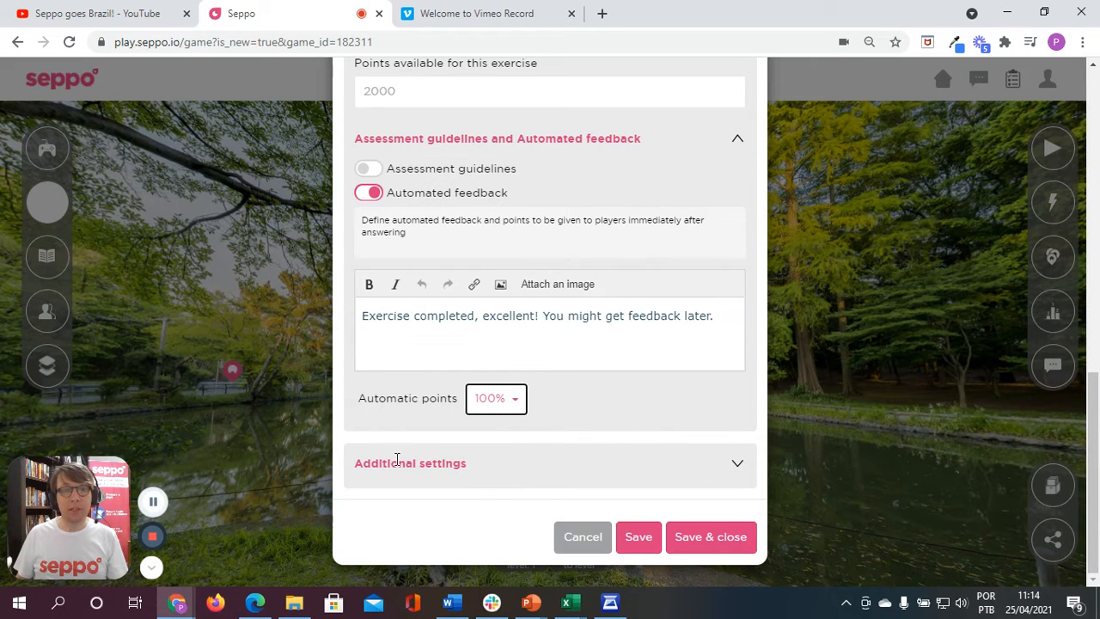
Step: Enable time pressure in the additional settings with a 5-minute countdown, and save and close the exercise
left_click(738, 465)
scroll(644, 380, "down", 2)
scroll(645, 380, "down", 1)
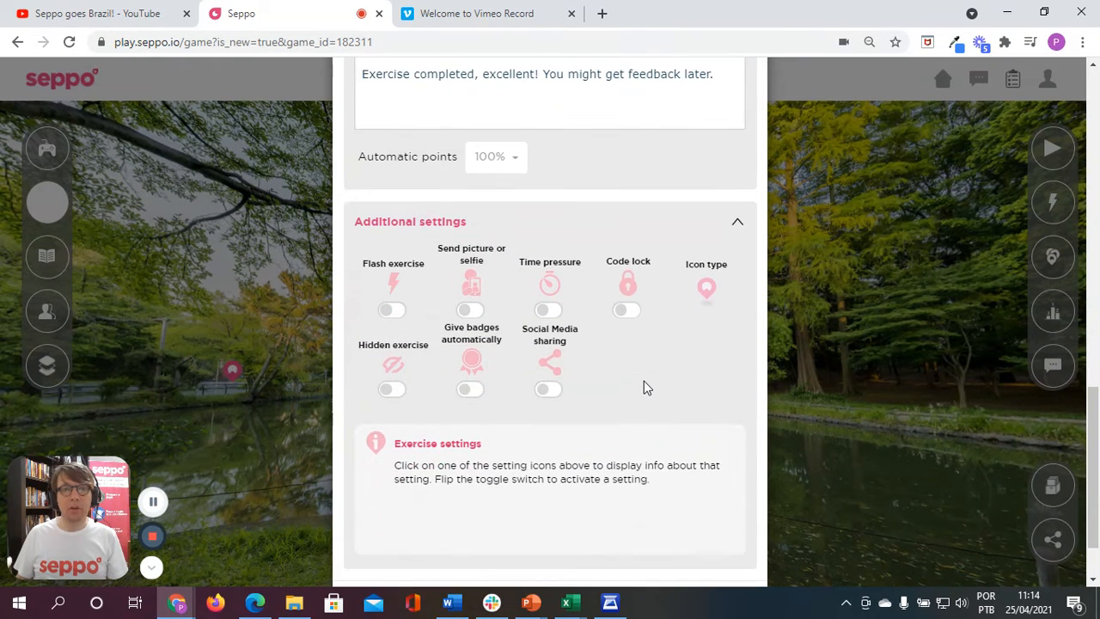
left_click(554, 314)
left_click(549, 310)
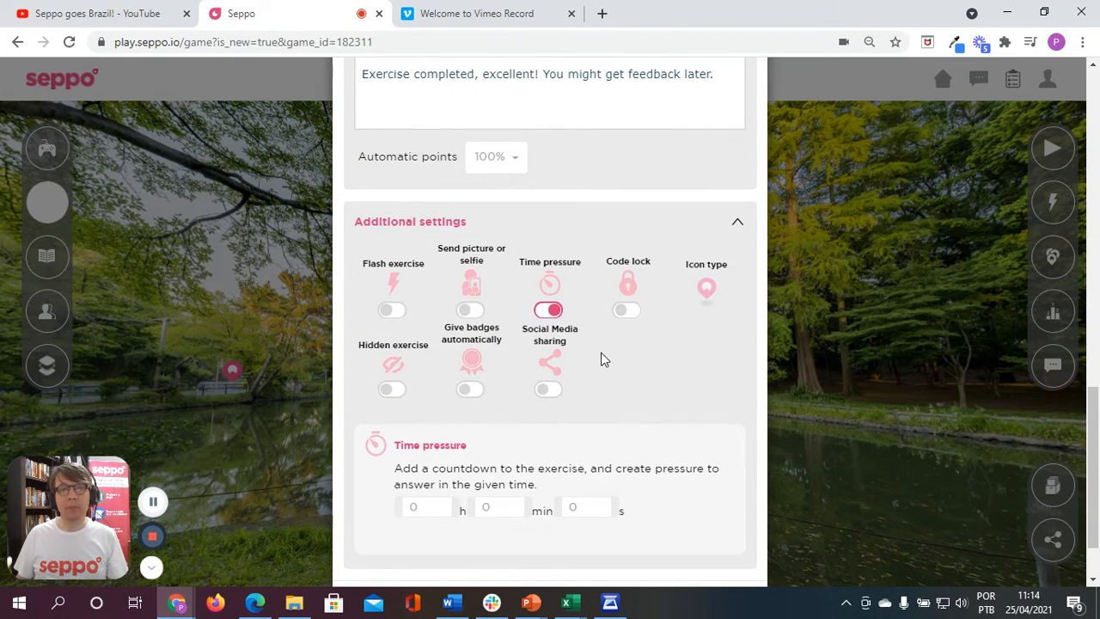
scroll(601, 354, "down", 1)
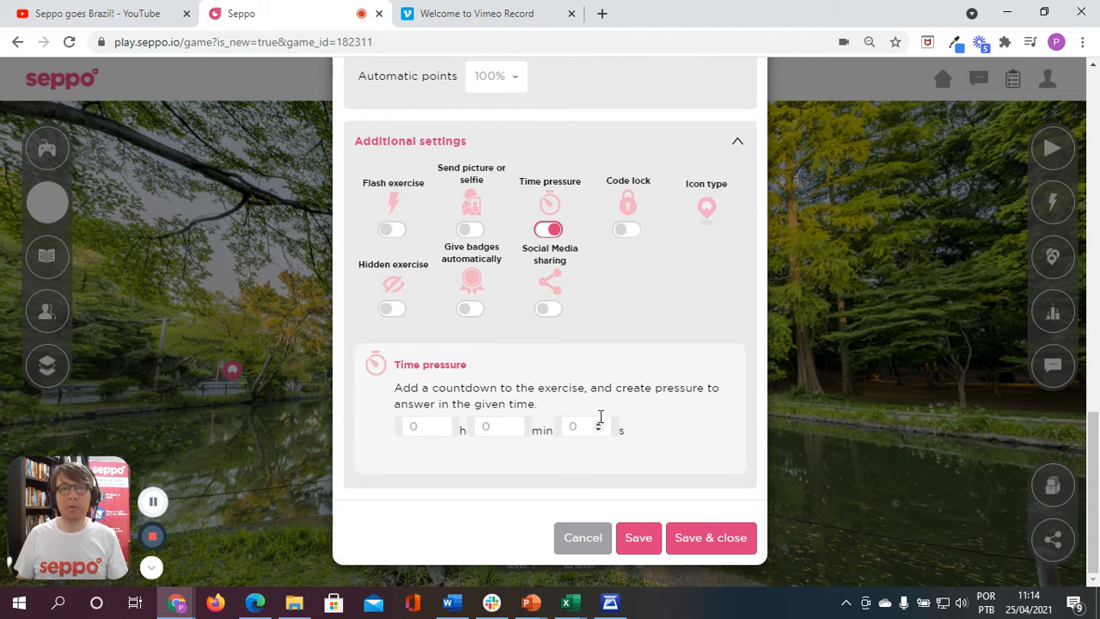
double_click(511, 424)
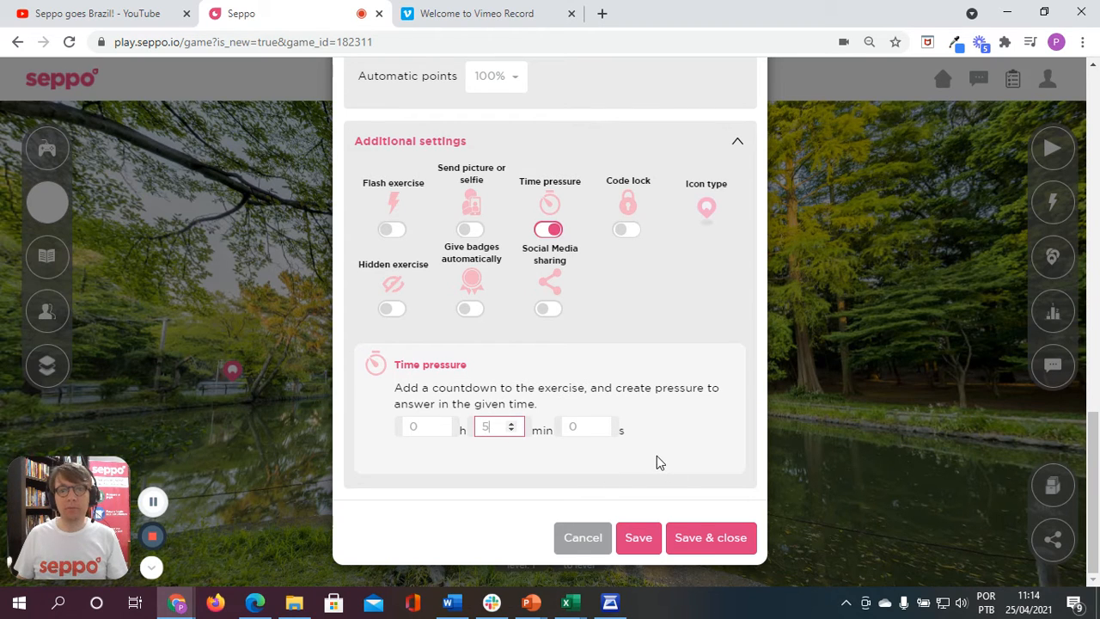
left_click(719, 545)
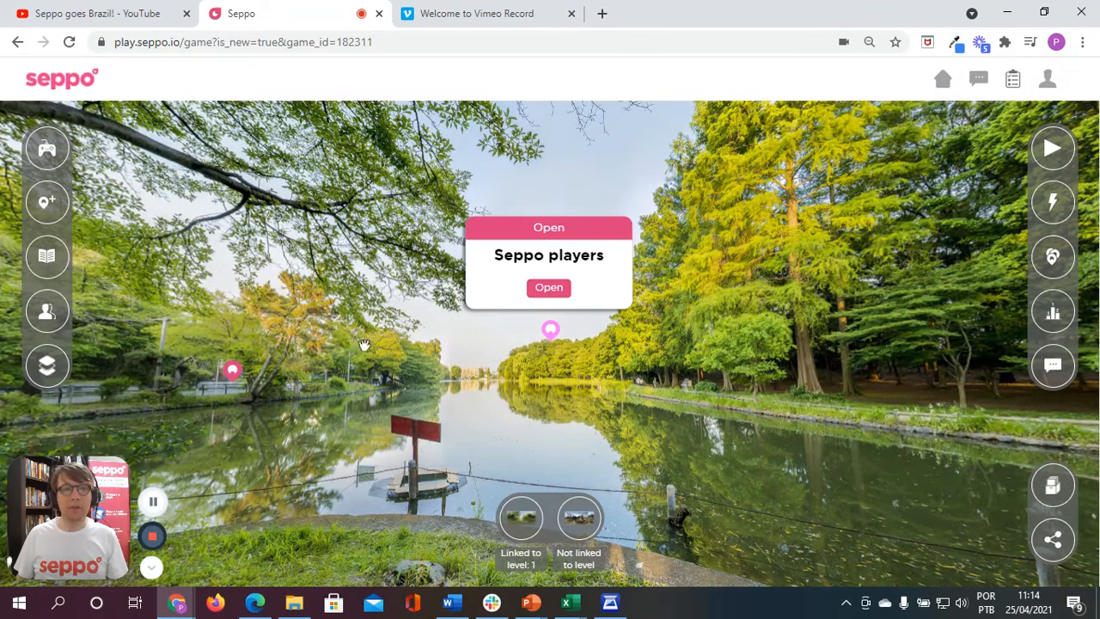
Step: Open the exercise order and levels settings and require players to complete the exercises in order
mouse_move(551, 339)
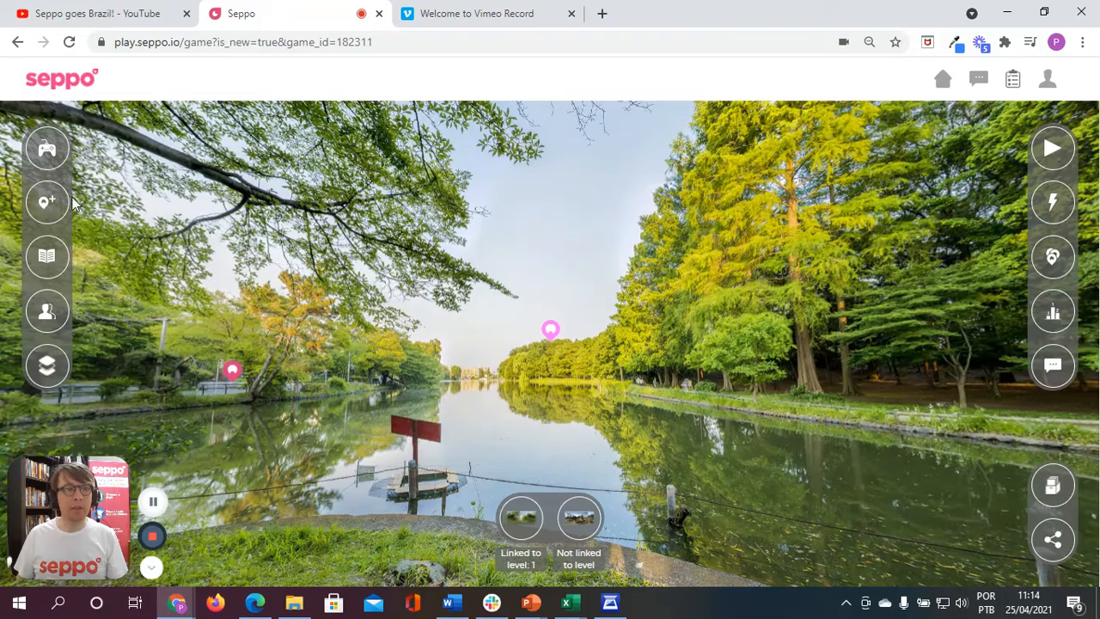
left_click(50, 367)
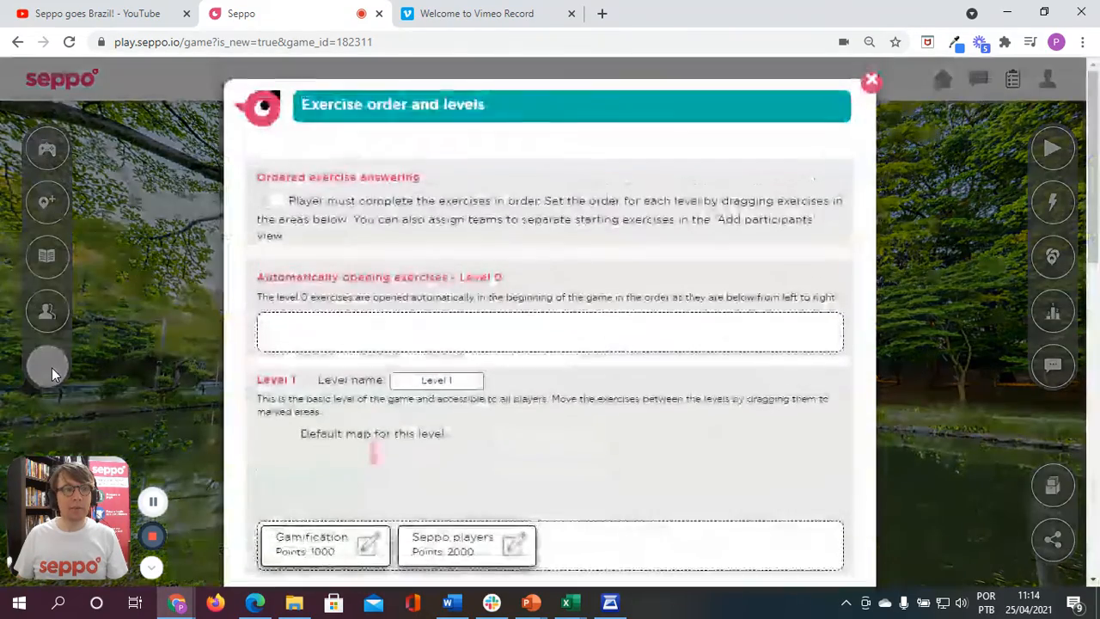
left_click(271, 202)
Step: Move the Seppo players exercise to Level 2 and choose the second gameboard image as that level's default map
scroll(619, 367, "down", 4)
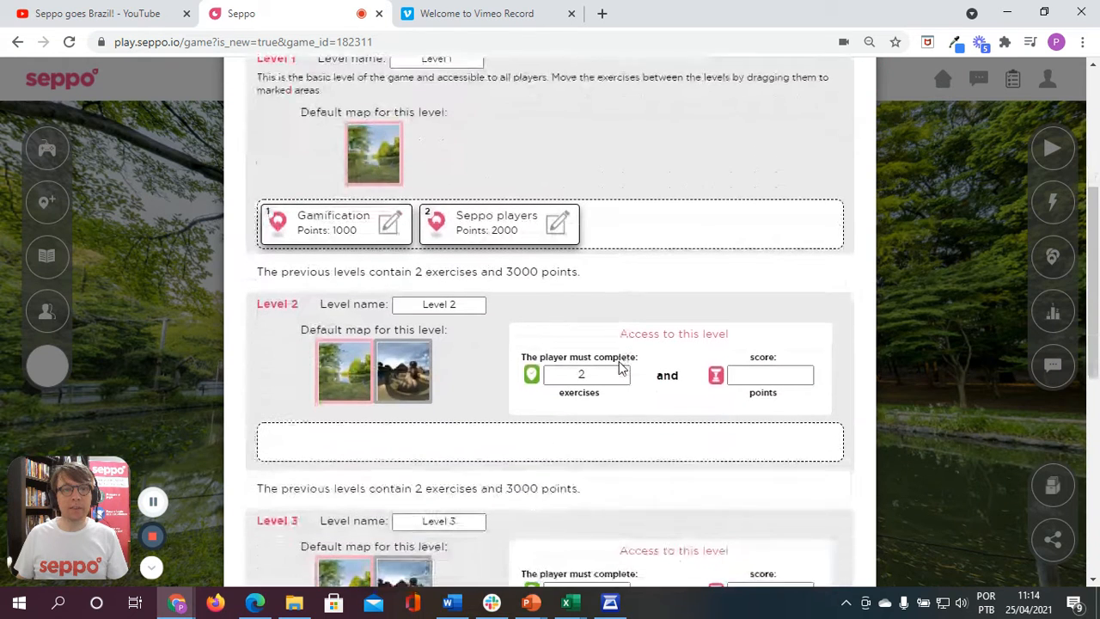
left_click_drag(475, 224, 313, 449)
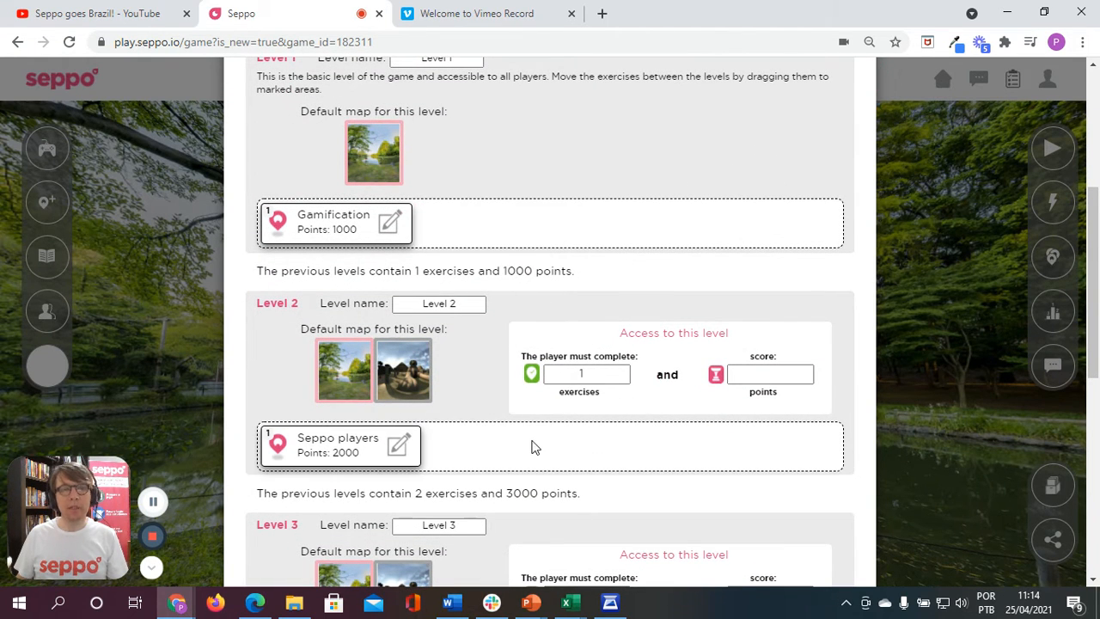
left_click(409, 381)
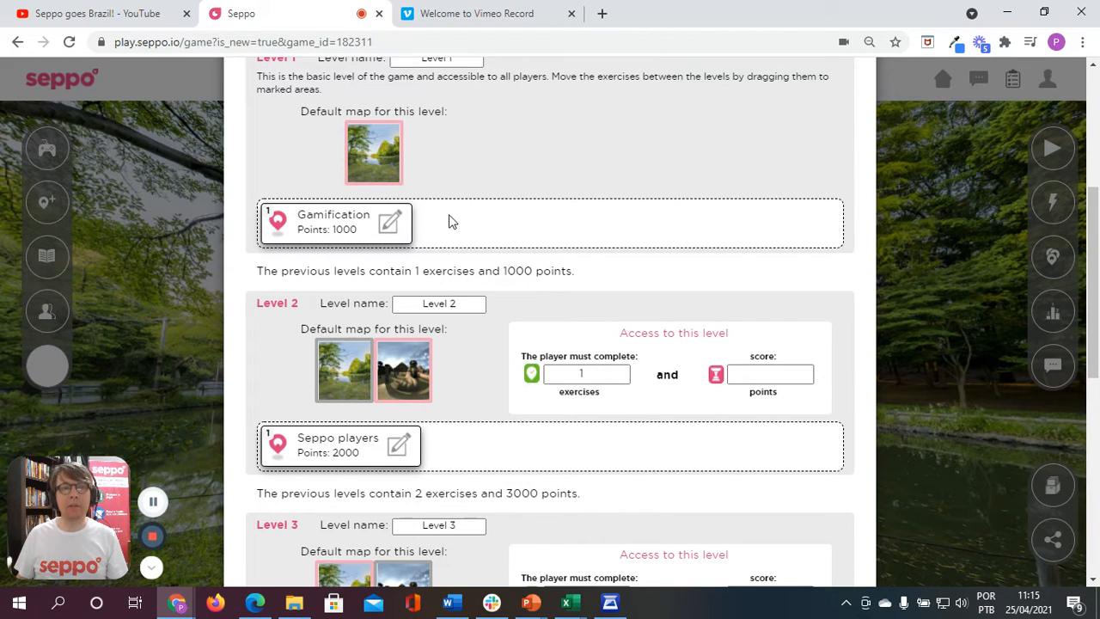
Step: Save and close the exercise order and levels settings
scroll(636, 404, "down", 6)
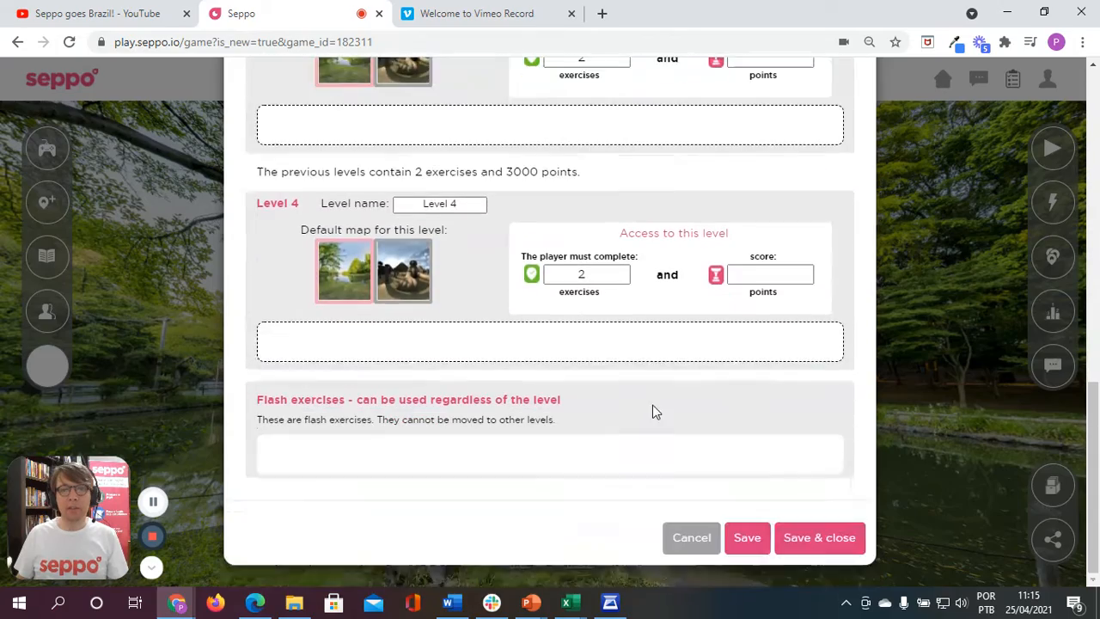
left_click(818, 550)
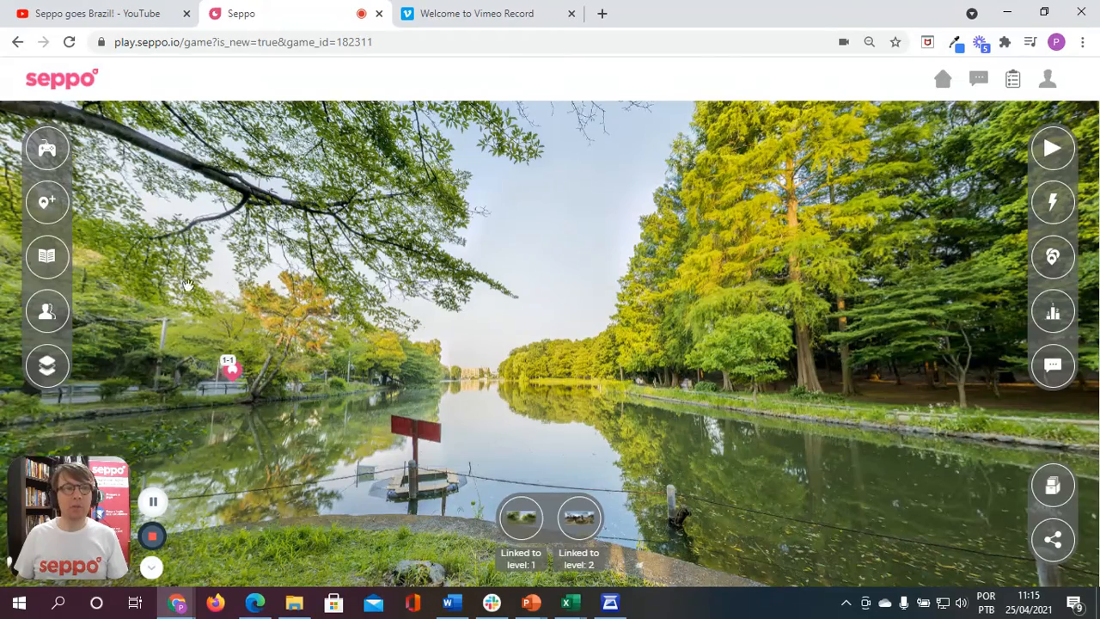
Step: Enable showing the game story and rules to the players, and delete the EXAMPLE STORY heading above Space Adventure in the story
left_click(44, 258)
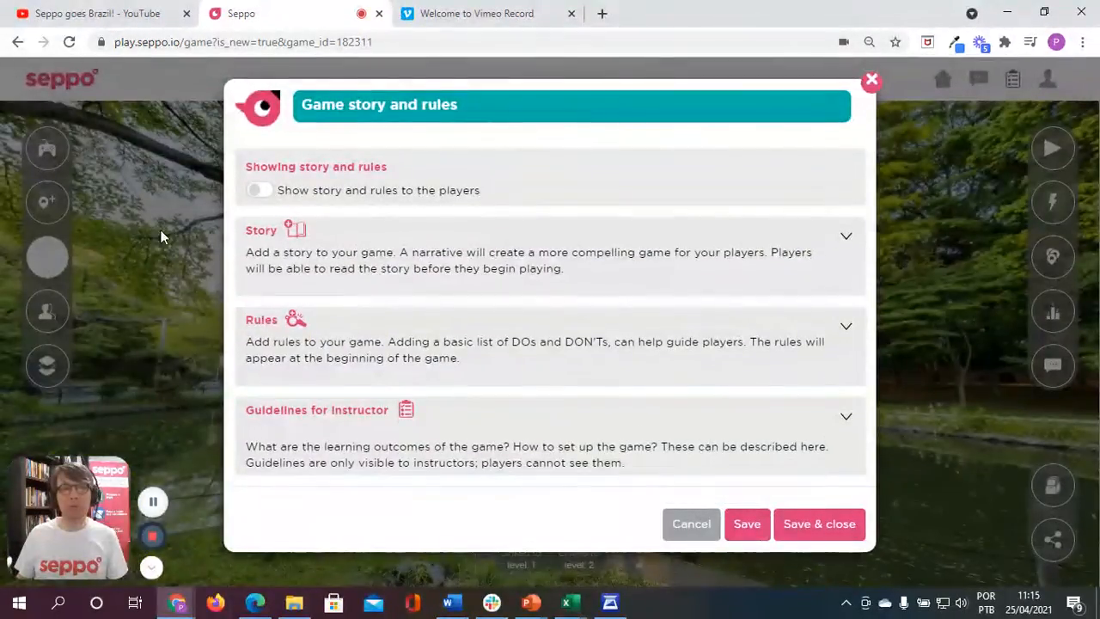
left_click(262, 192)
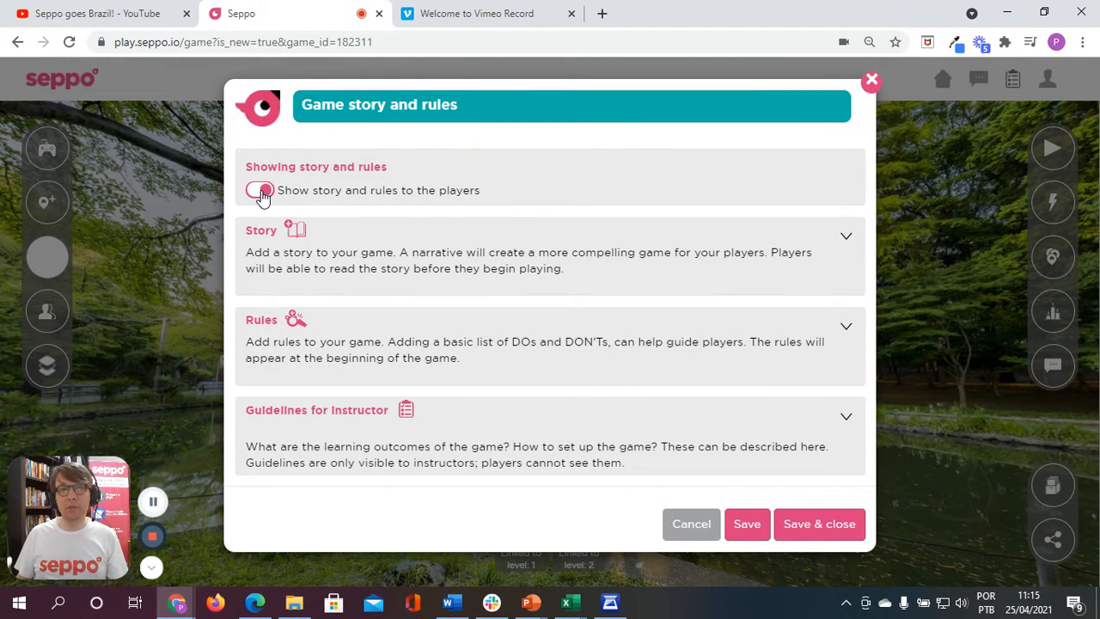
left_click(846, 238)
scroll(544, 341, "down", 2)
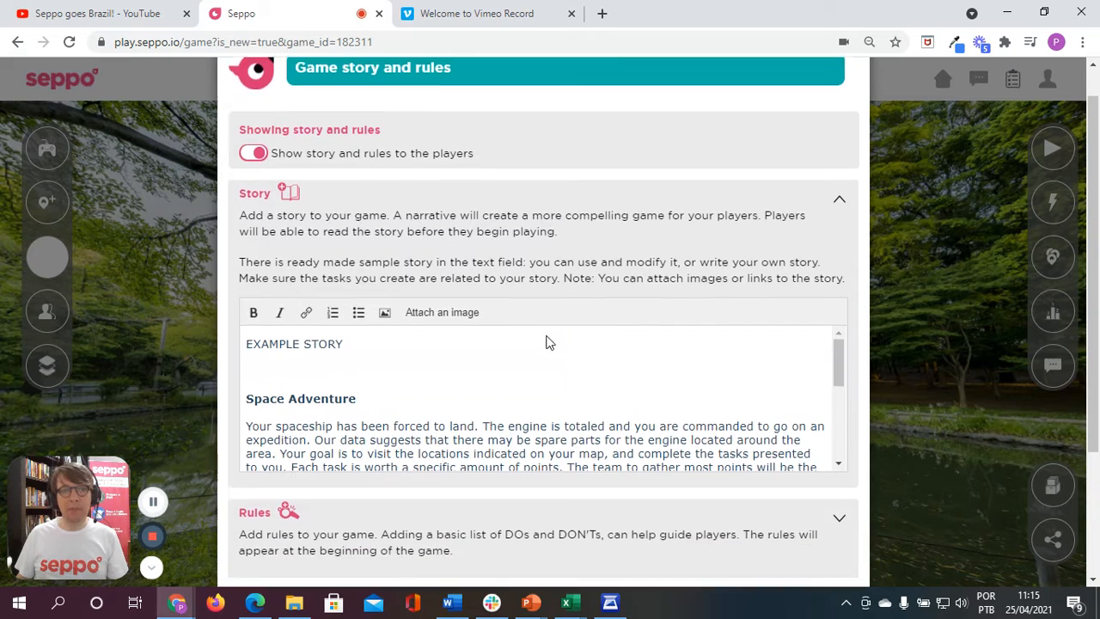
left_click(267, 332)
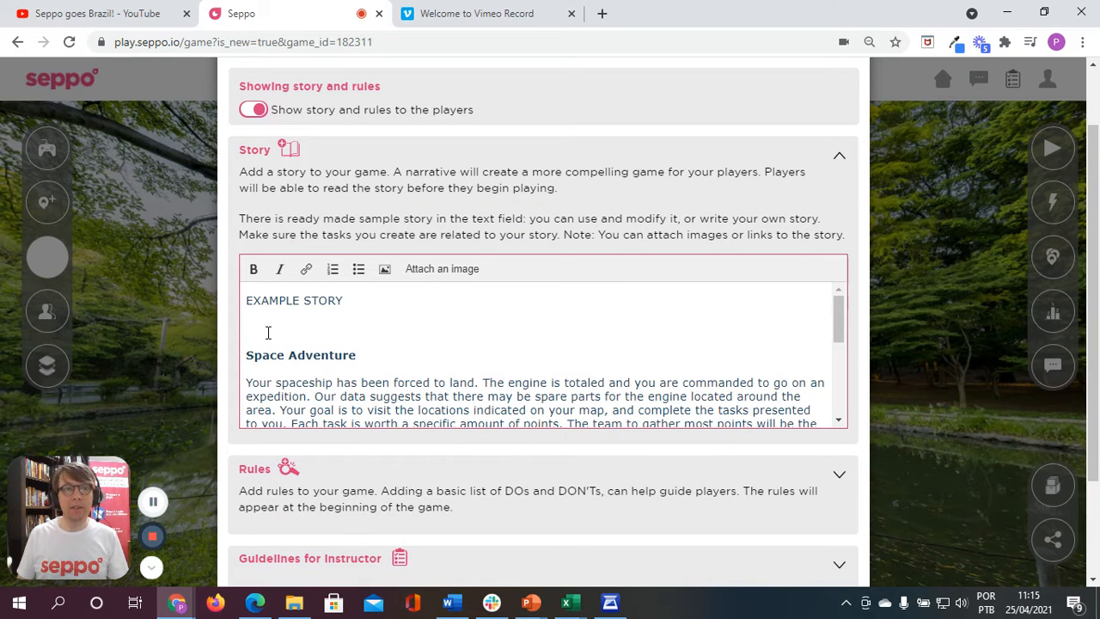
key("Down")
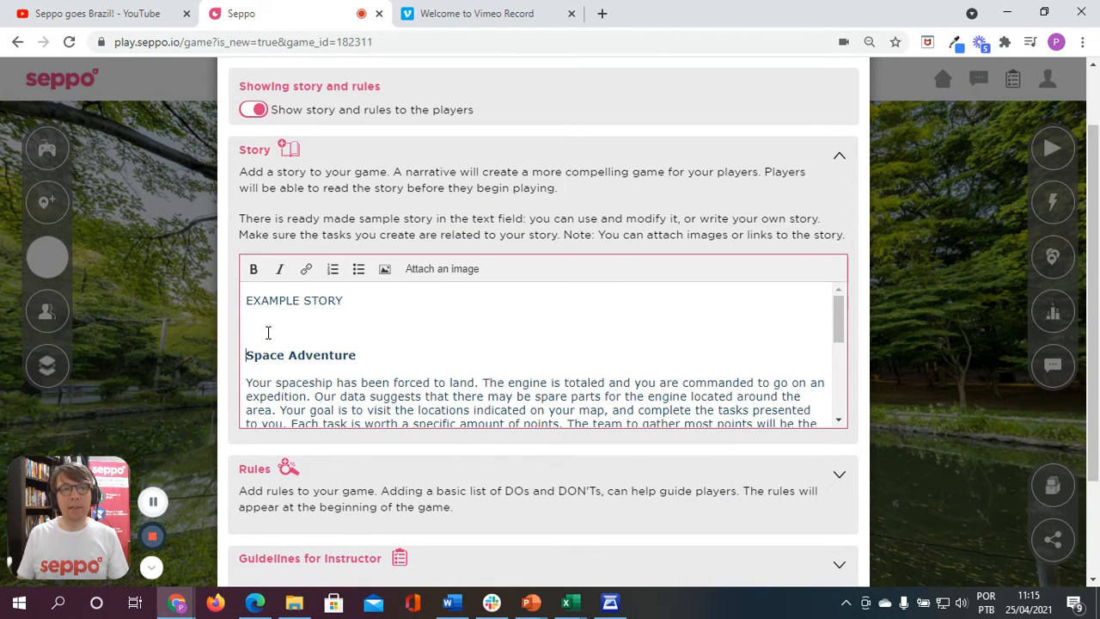
key("shift+Up")
key("BackSpace")
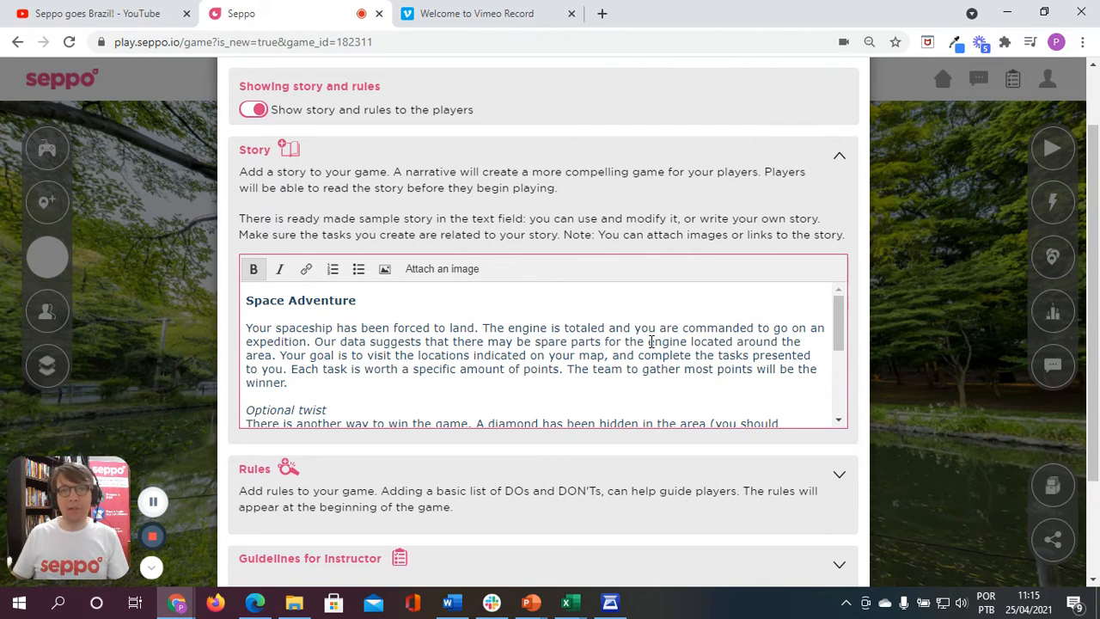
Step: Delete everything in the story after the first Space Adventure paragraph, starting with the Optional twist
left_click(251, 395)
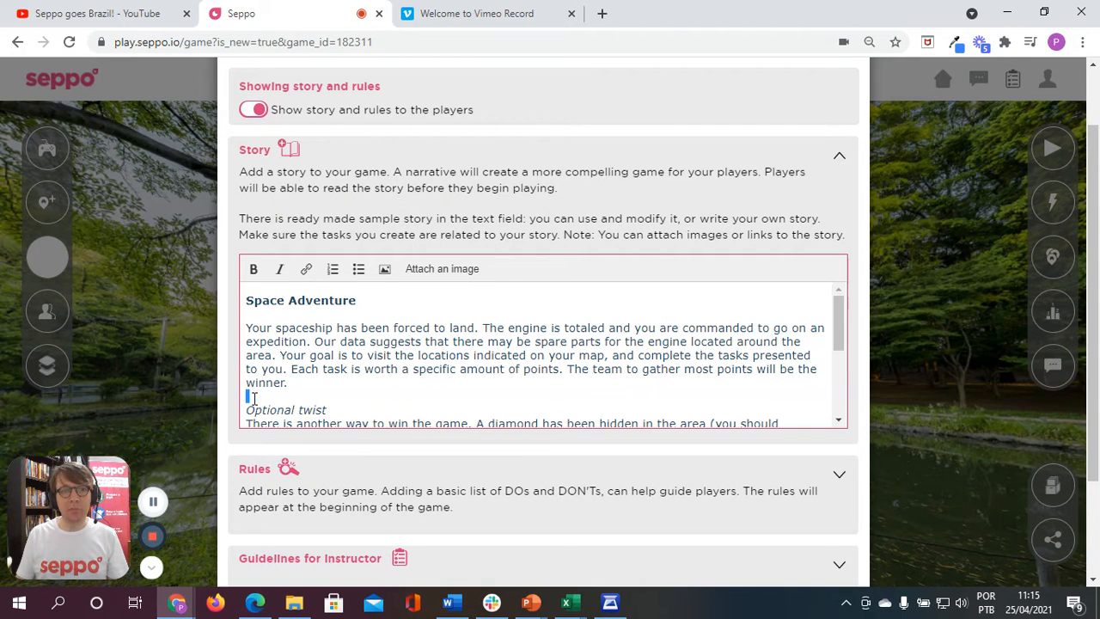
key("ctrl+shift+End")
key("BackSpace")
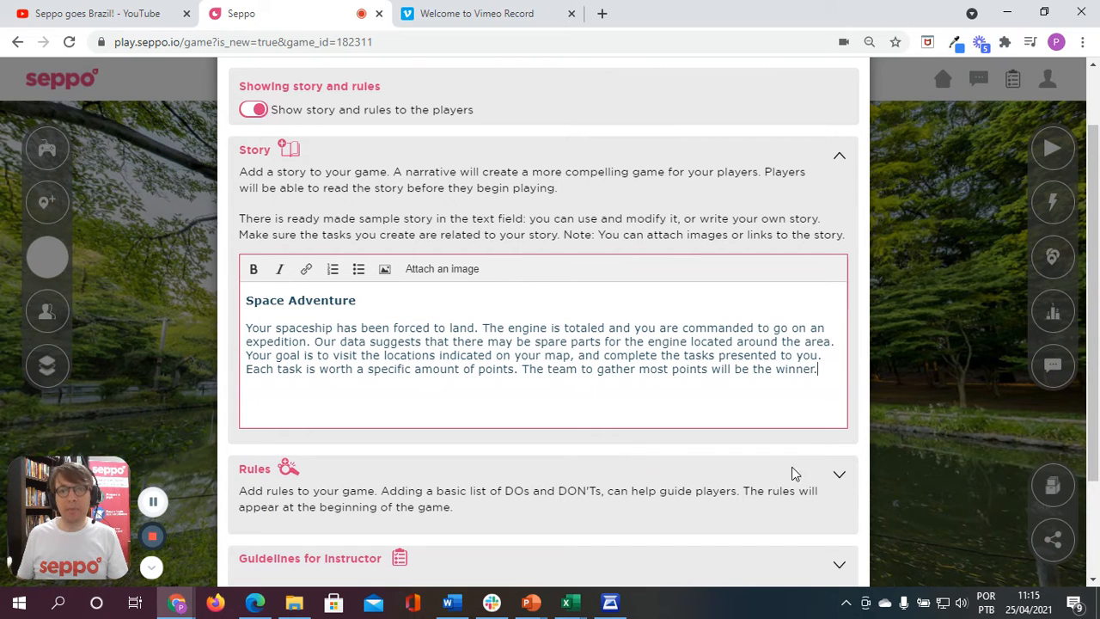
Step: Expand the game rules and try adding placeholder text after the introductory sentence
left_click(839, 478)
scroll(611, 436, "down", 3)
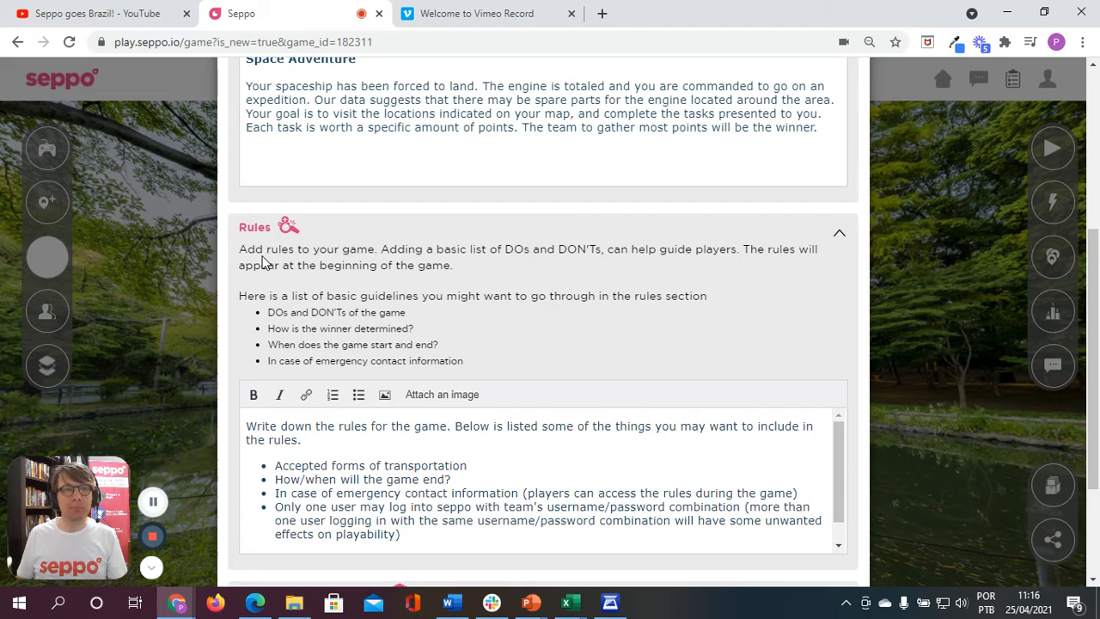
left_click(334, 447)
type("dsdsd")
key("BackSpace")
key("BackSpace")
key("BackSpace")
key("BackSpace")
key("BackSpace")
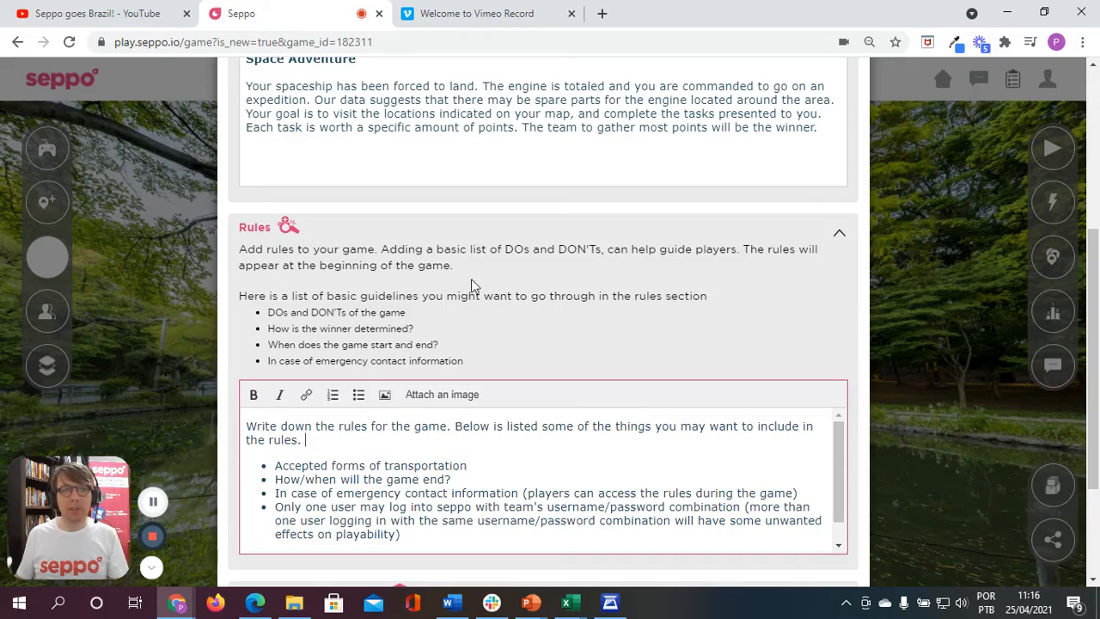
Step: Save and close the game story and rules
scroll(550, 301, "down", 4)
left_click(803, 539)
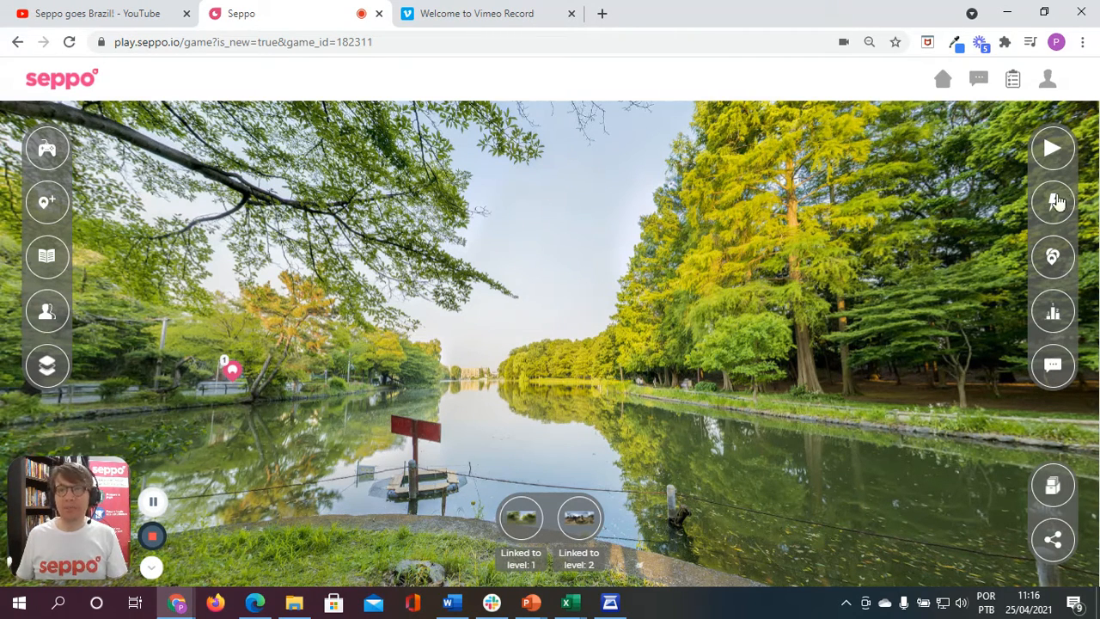
Step: Start the game and postpone sharing it in the content library
left_click(1052, 150)
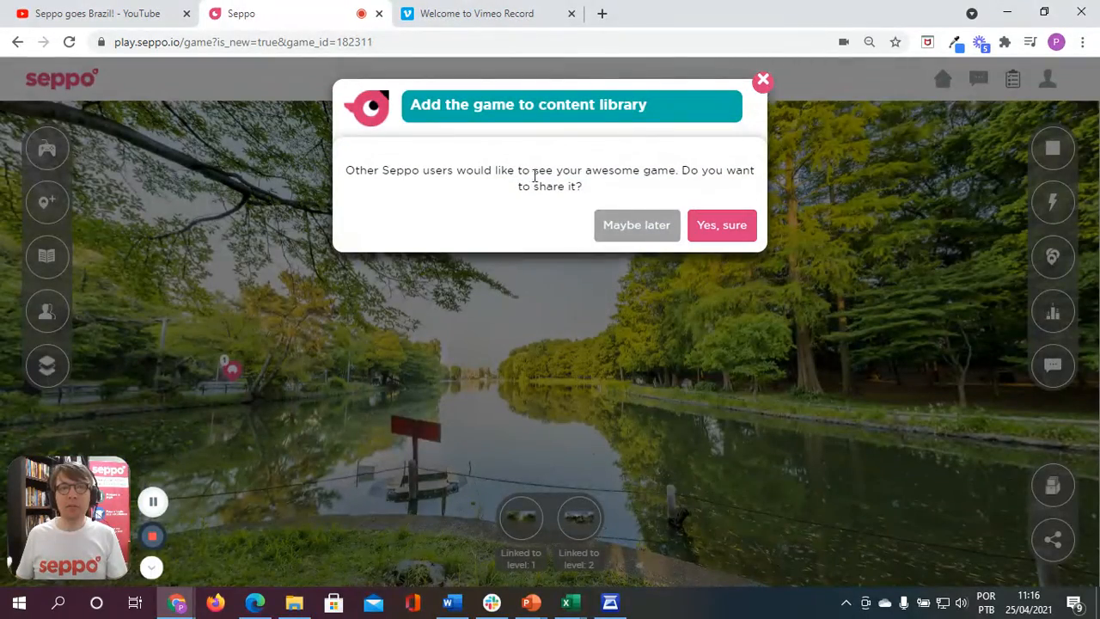
left_click(610, 232)
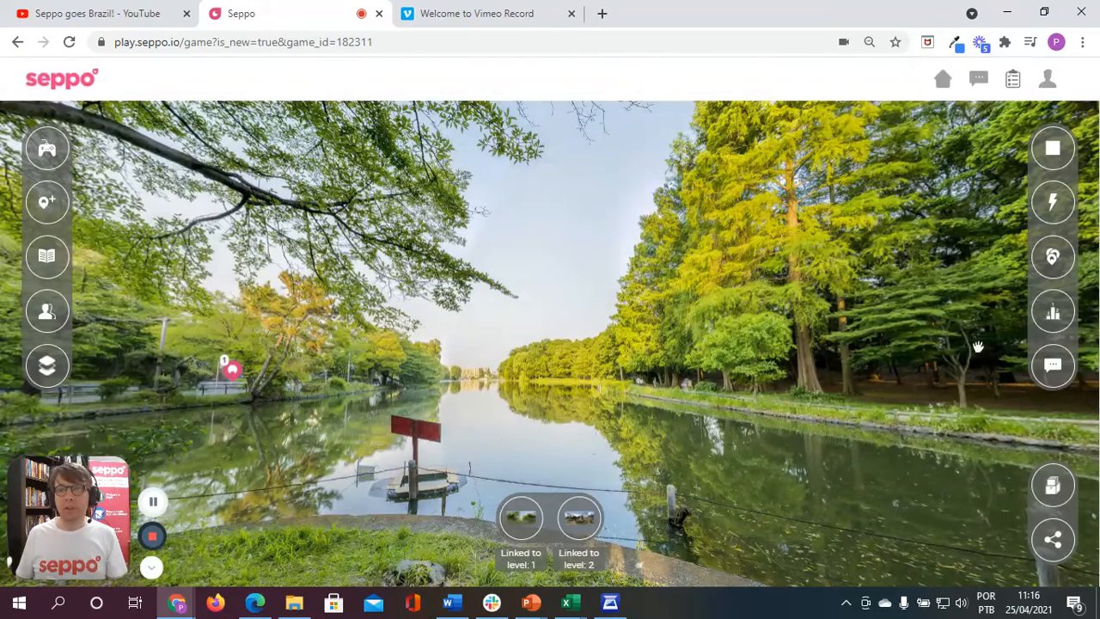
Step: View the game's scoreboard and the Shoutbox chat, closing each one after looking at it
left_click(1052, 311)
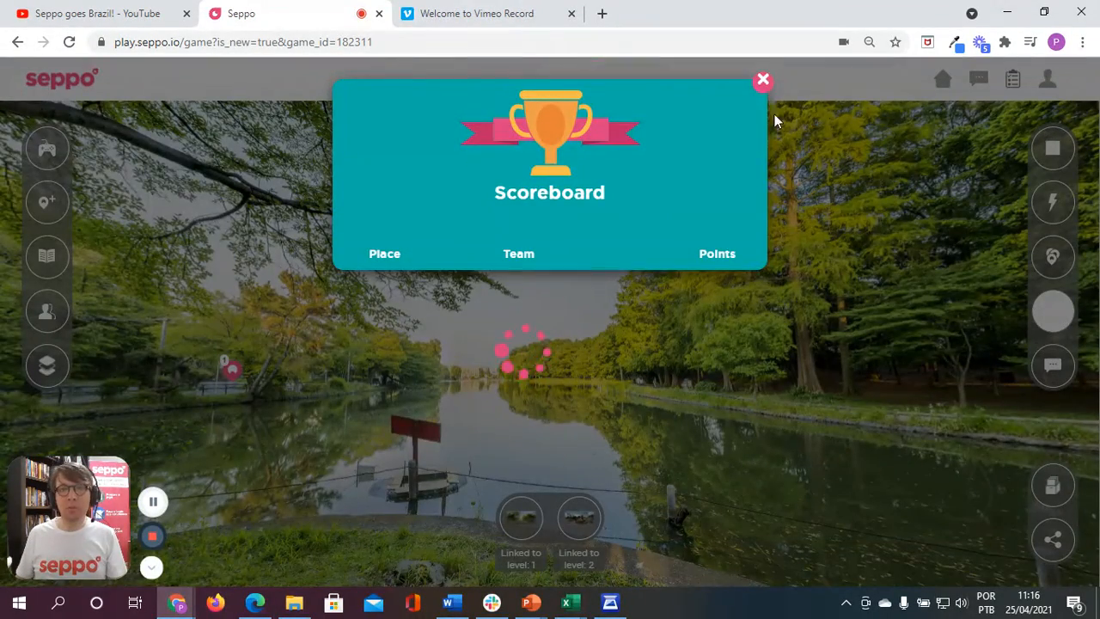
left_click(763, 81)
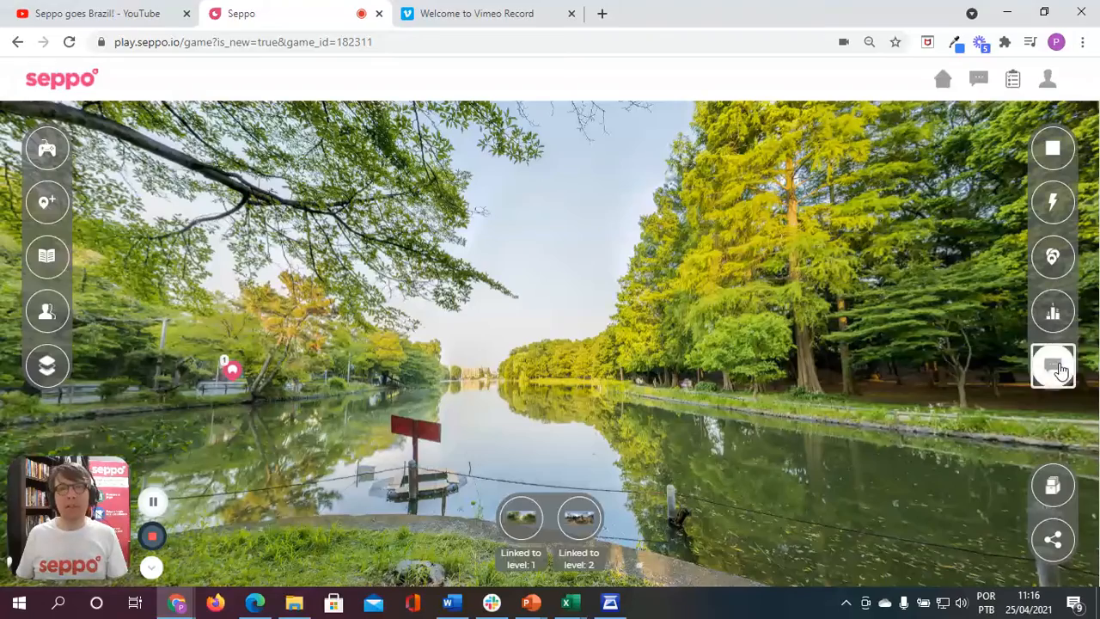
left_click(1058, 367)
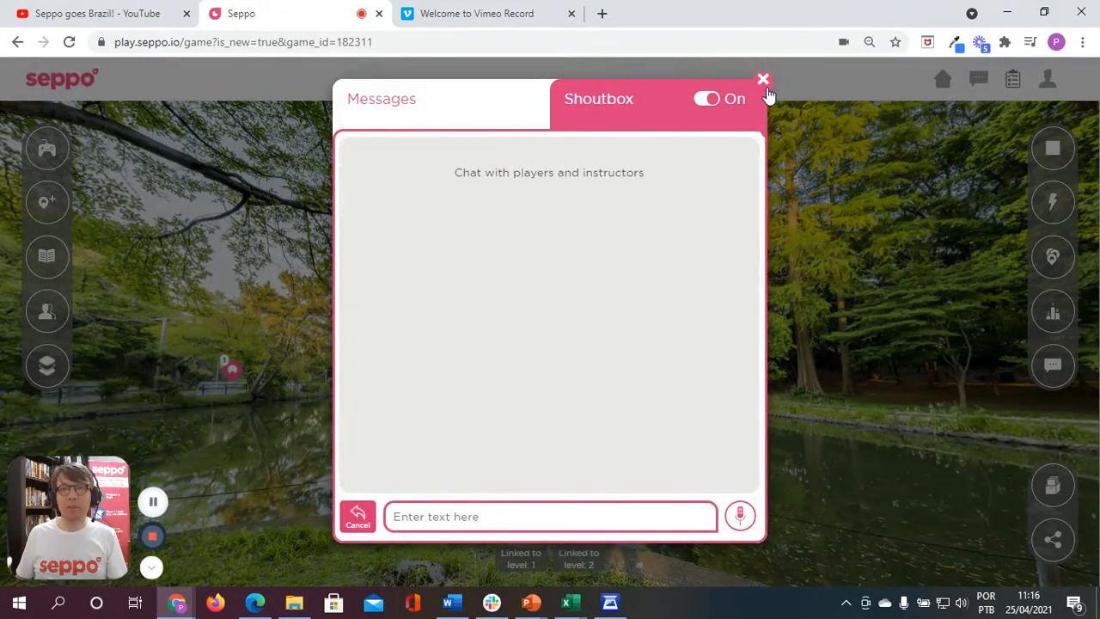
left_click(763, 81)
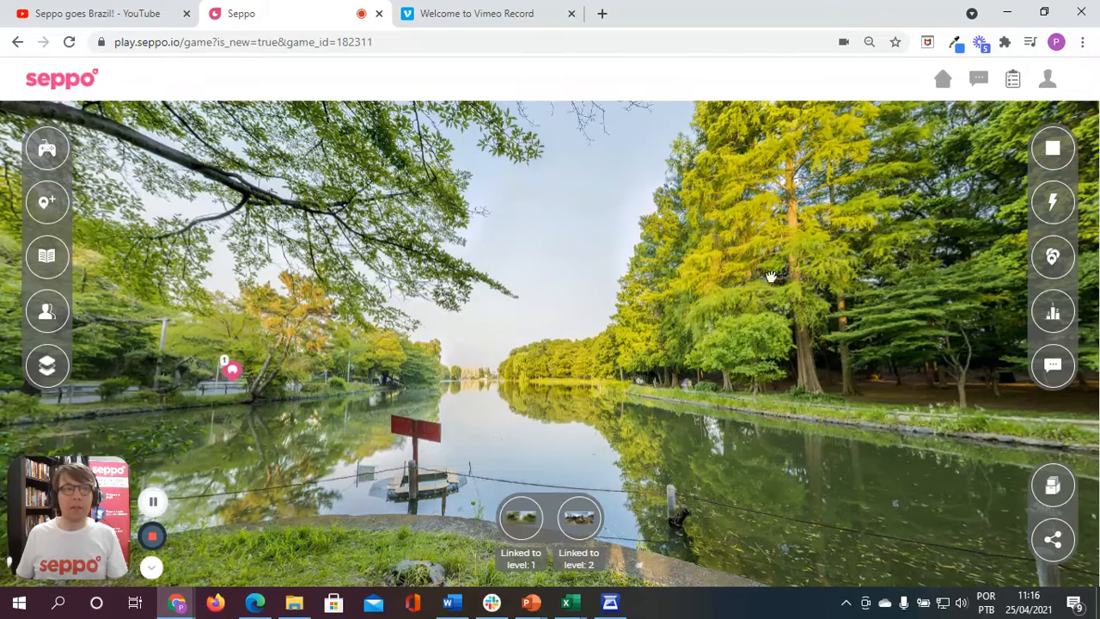
Step: Open the game's participant settings and bring up the shareable login page with the player pin and QR code
left_click(48, 311)
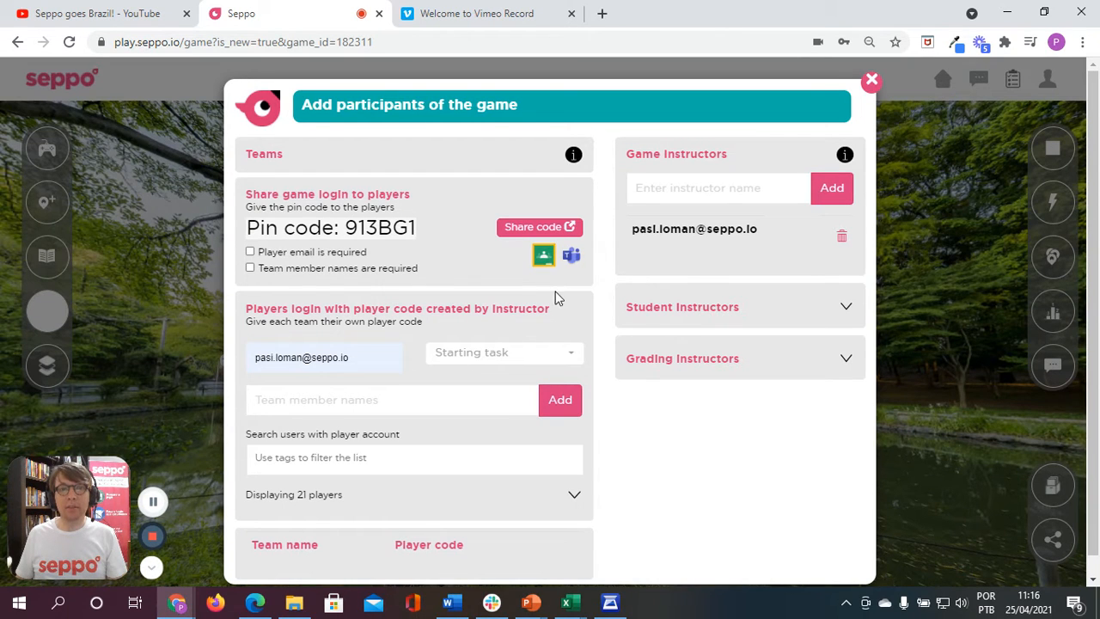
left_click(512, 229)
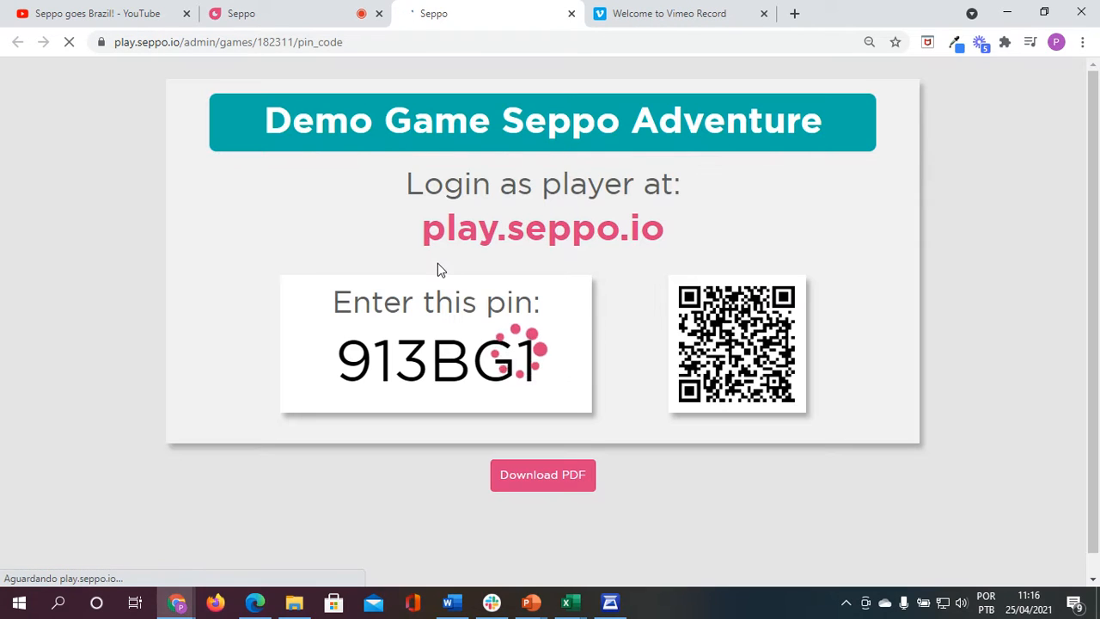